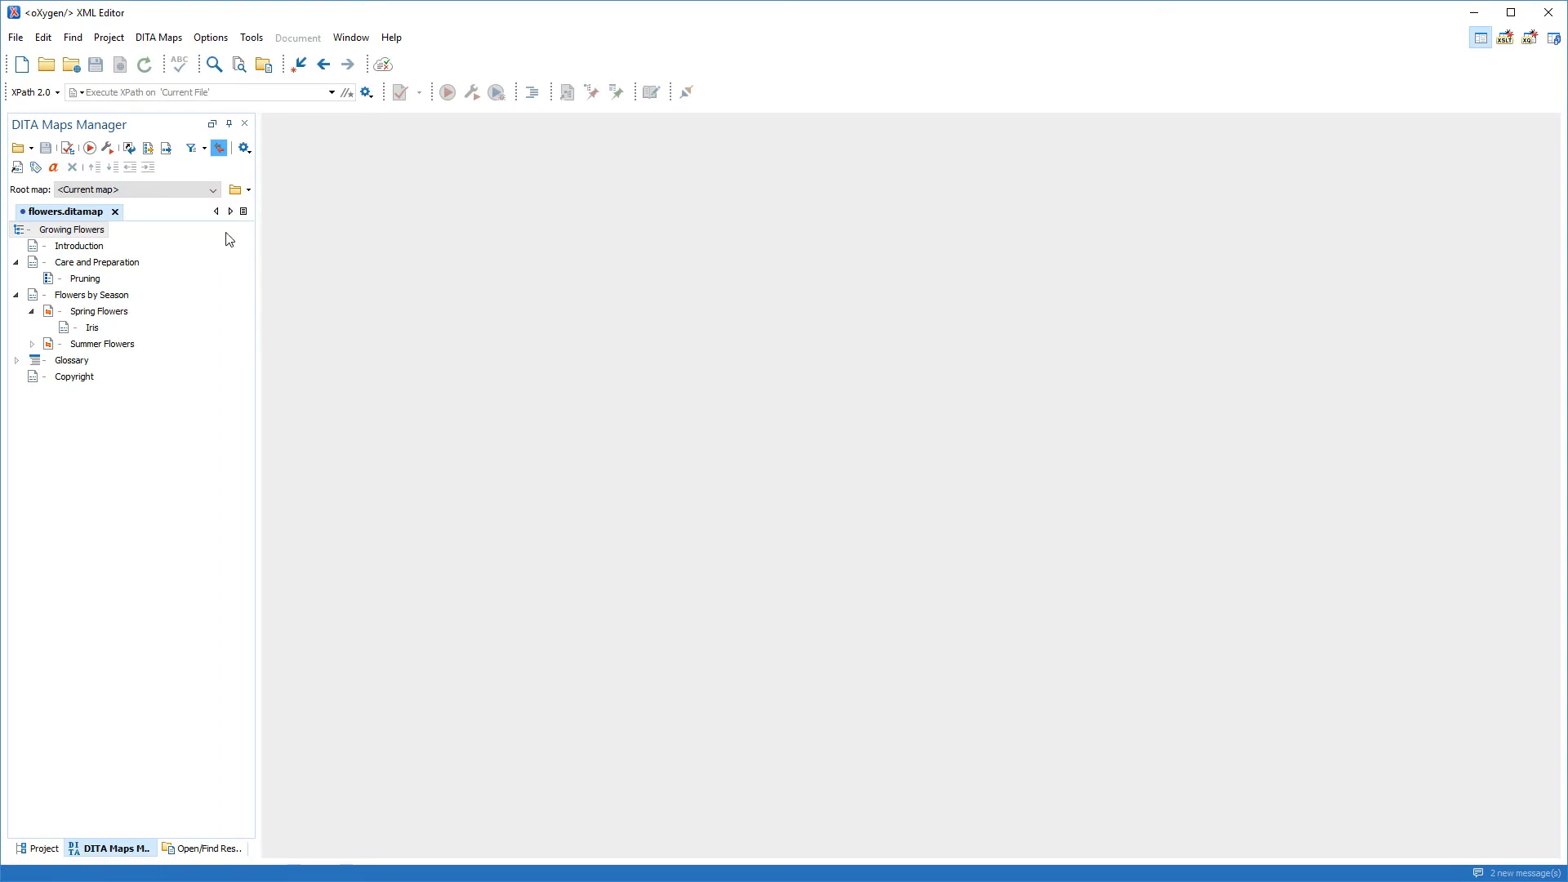
Step: Create a new standalone document from the DITA Topic template
left_click(22, 65)
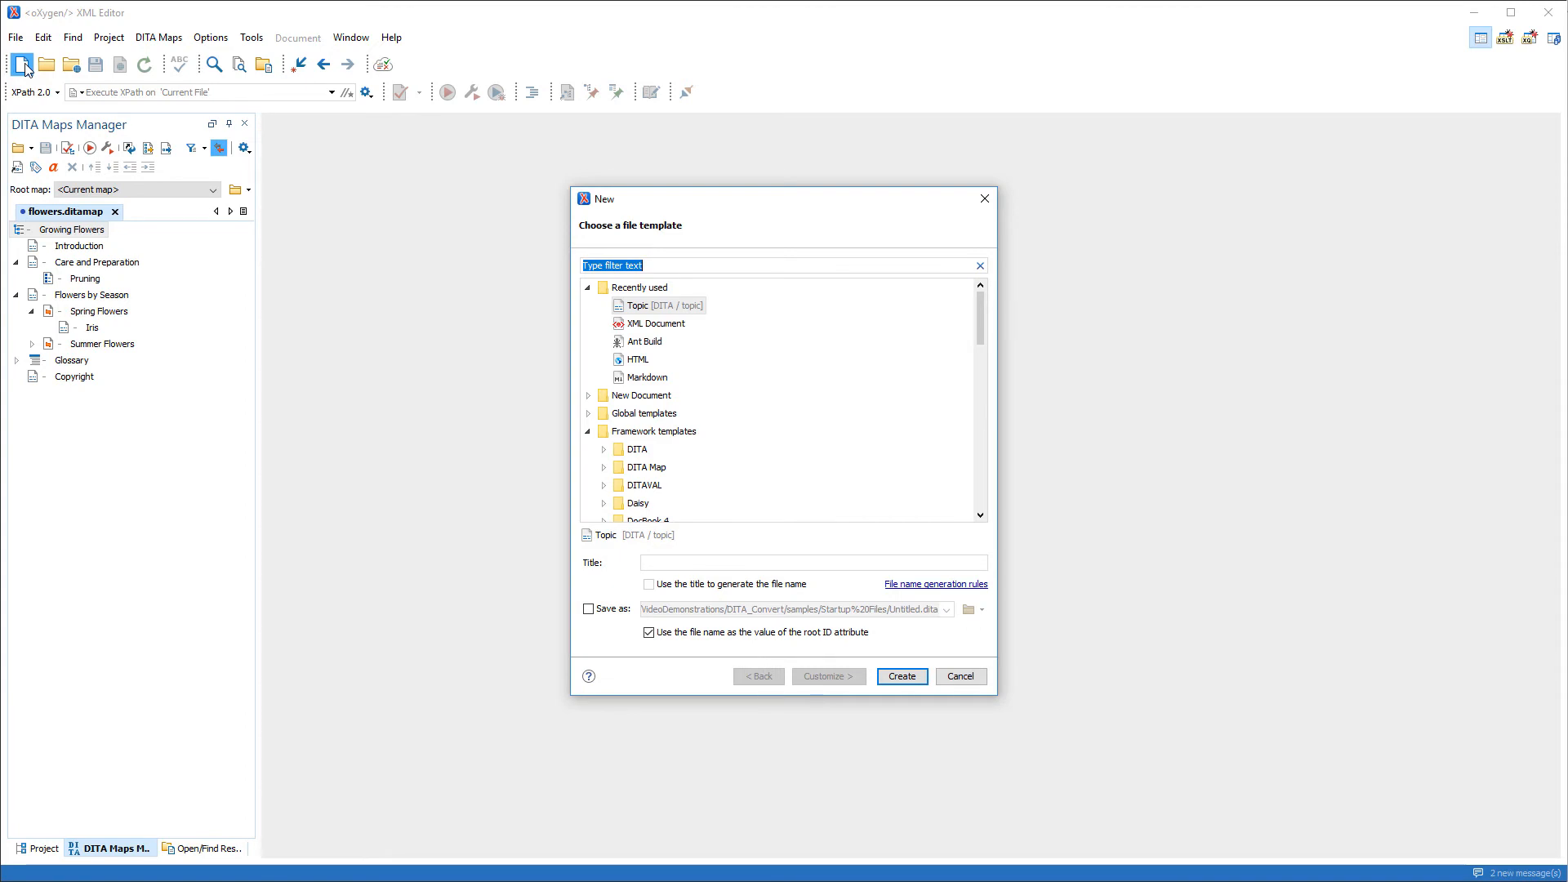
left_click(882, 677)
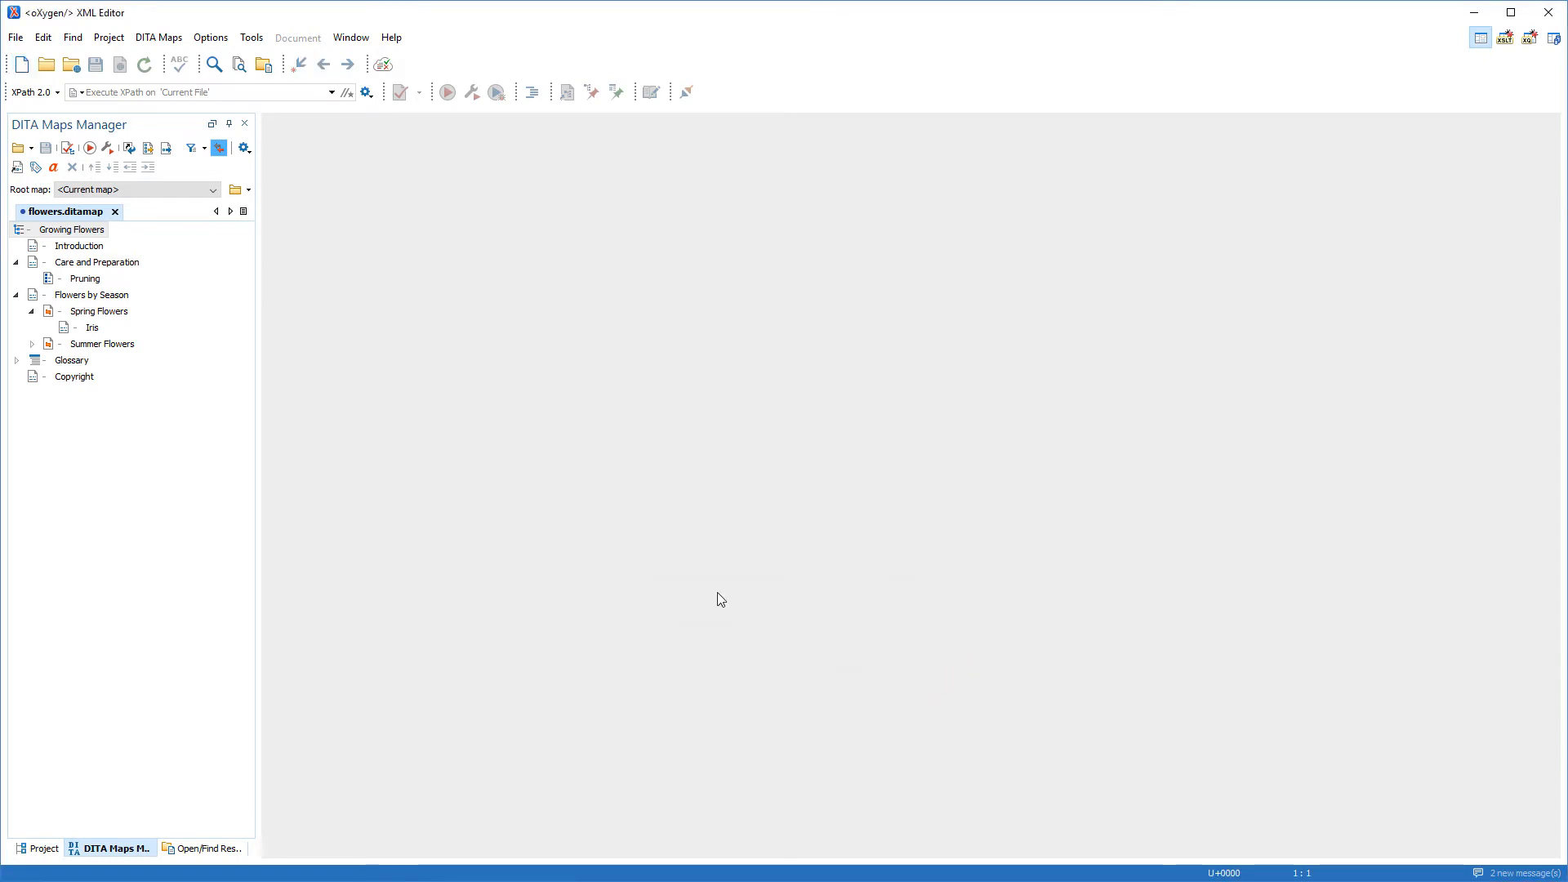
Step: Start appending a new child topic to Care and Preparation, using the DITA Topic template
left_click(125, 266)
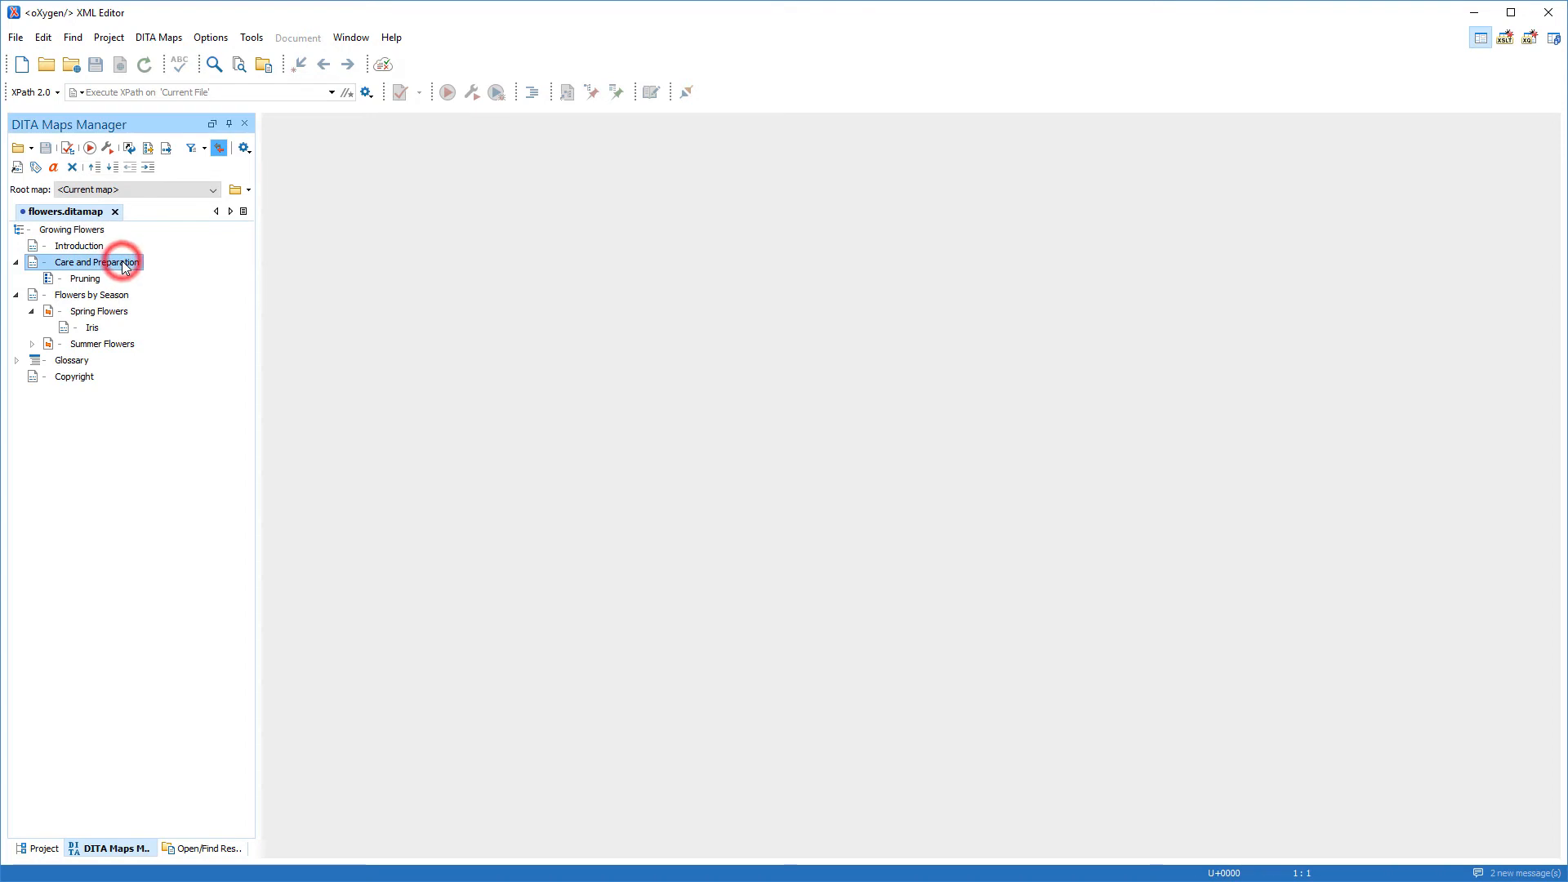
right_click(125, 268)
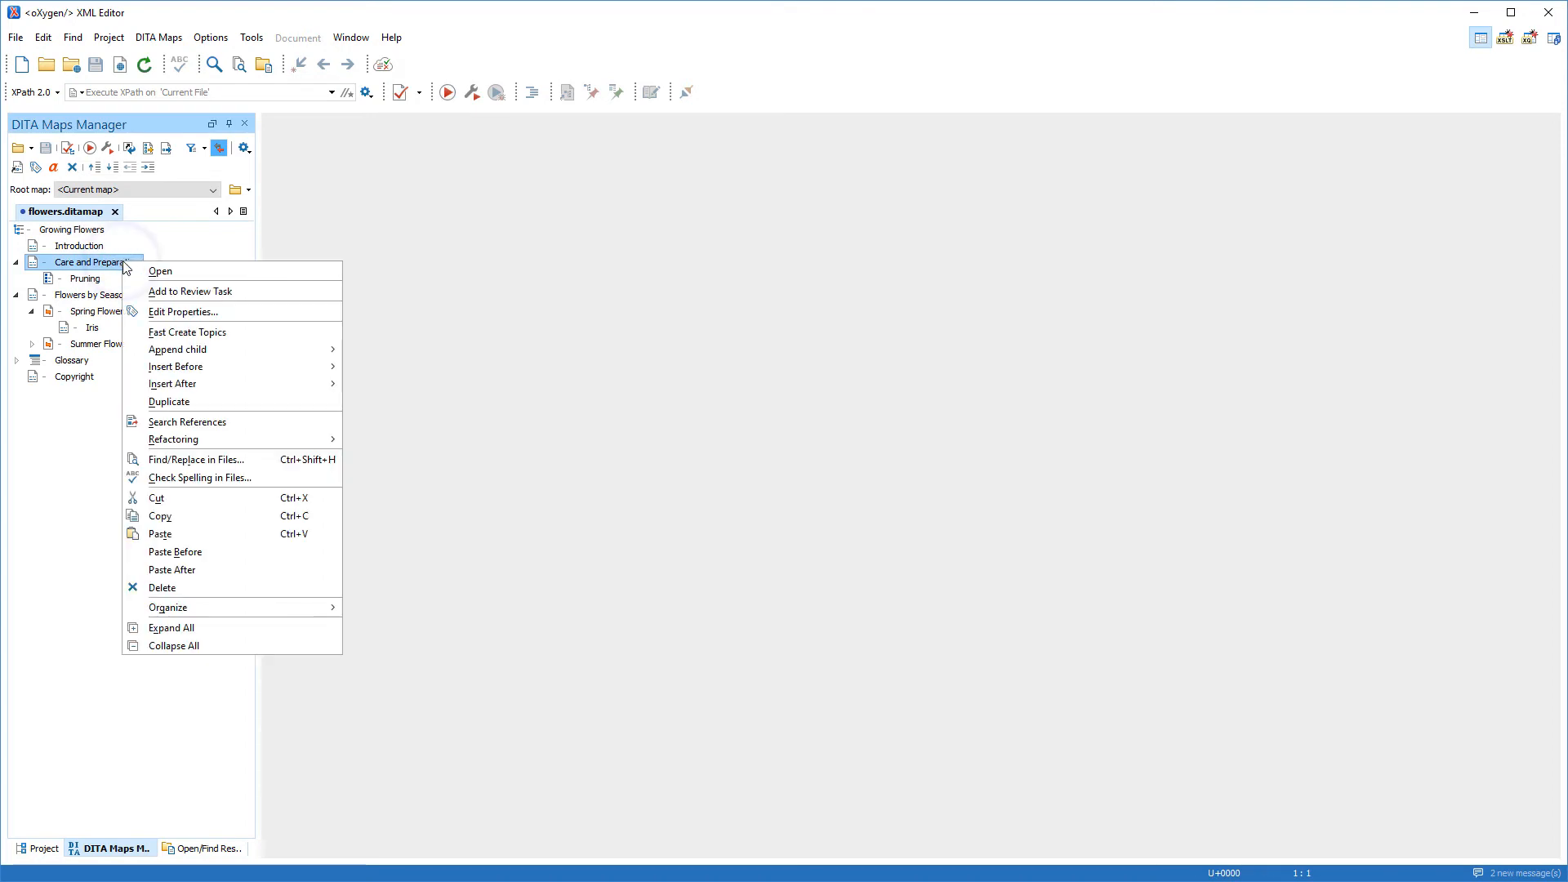
mouse_move(228, 350)
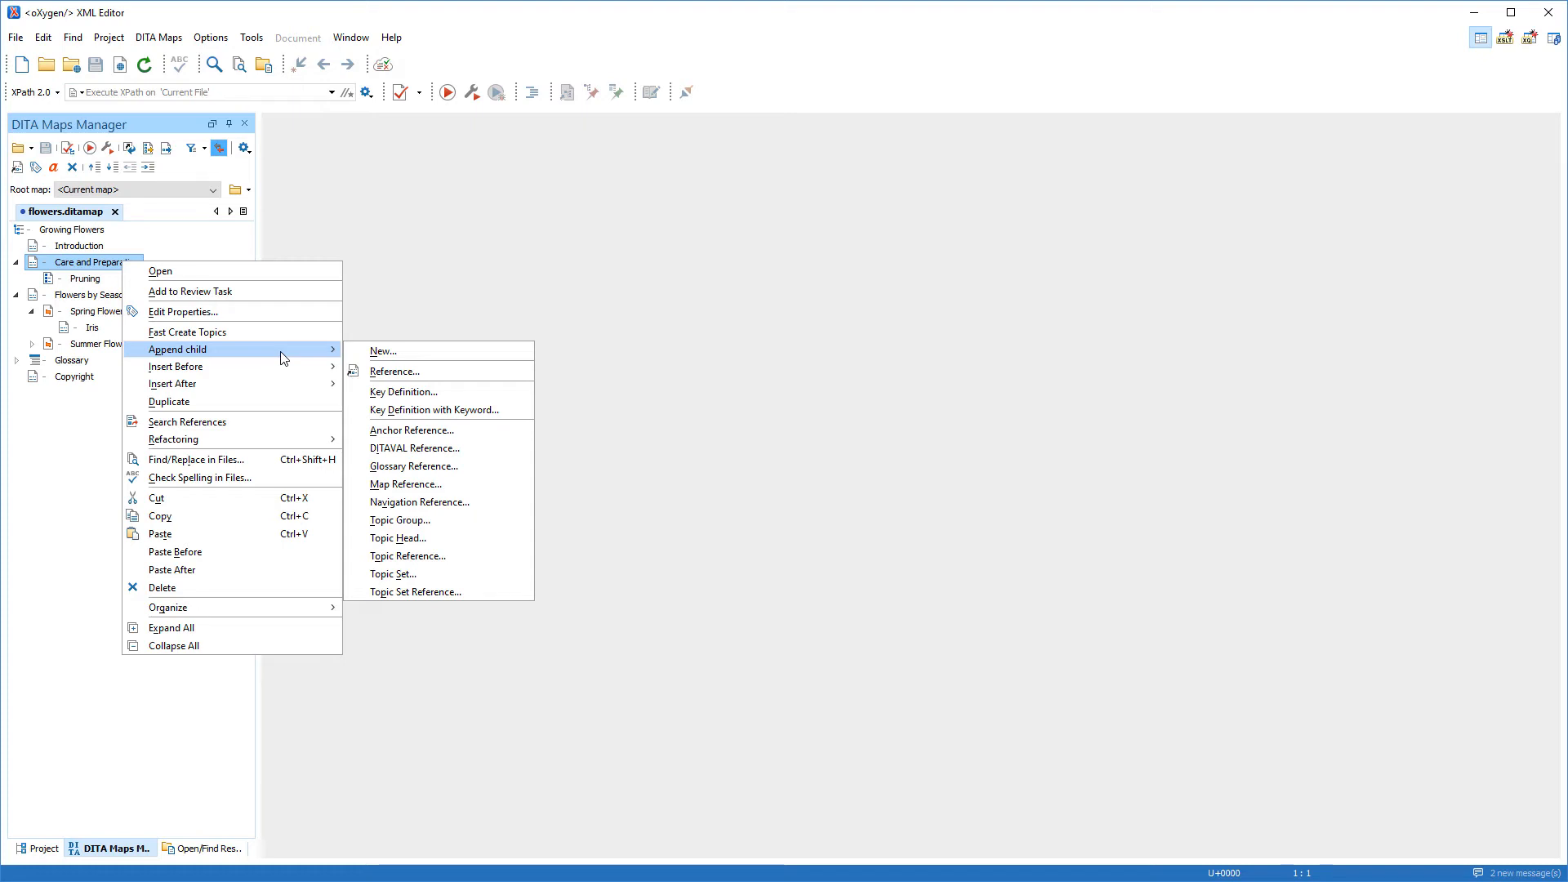
left_click(408, 351)
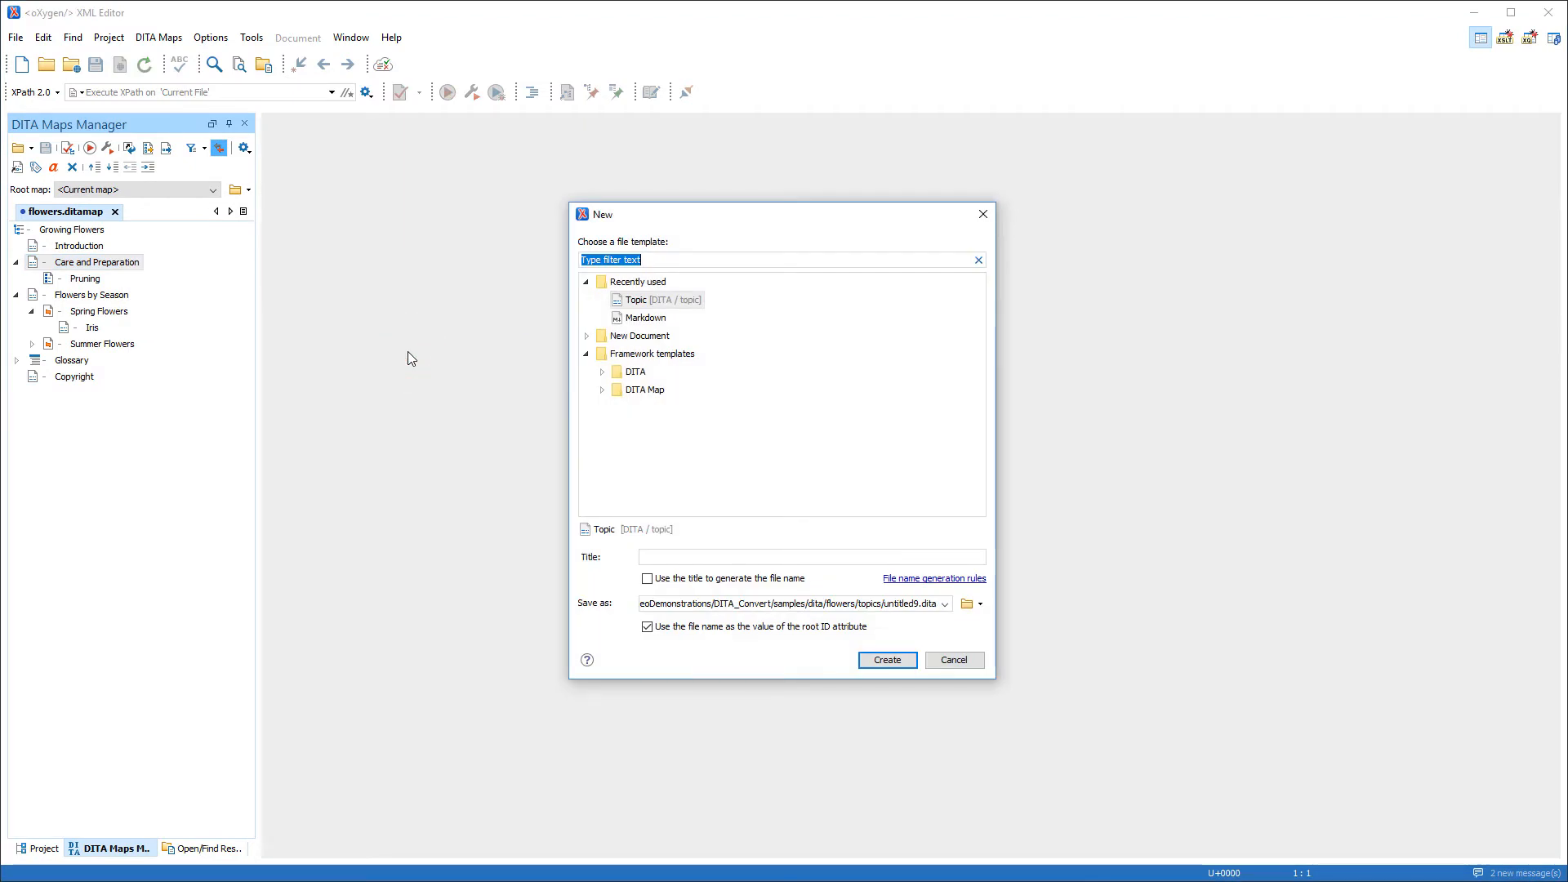
left_click(639, 301)
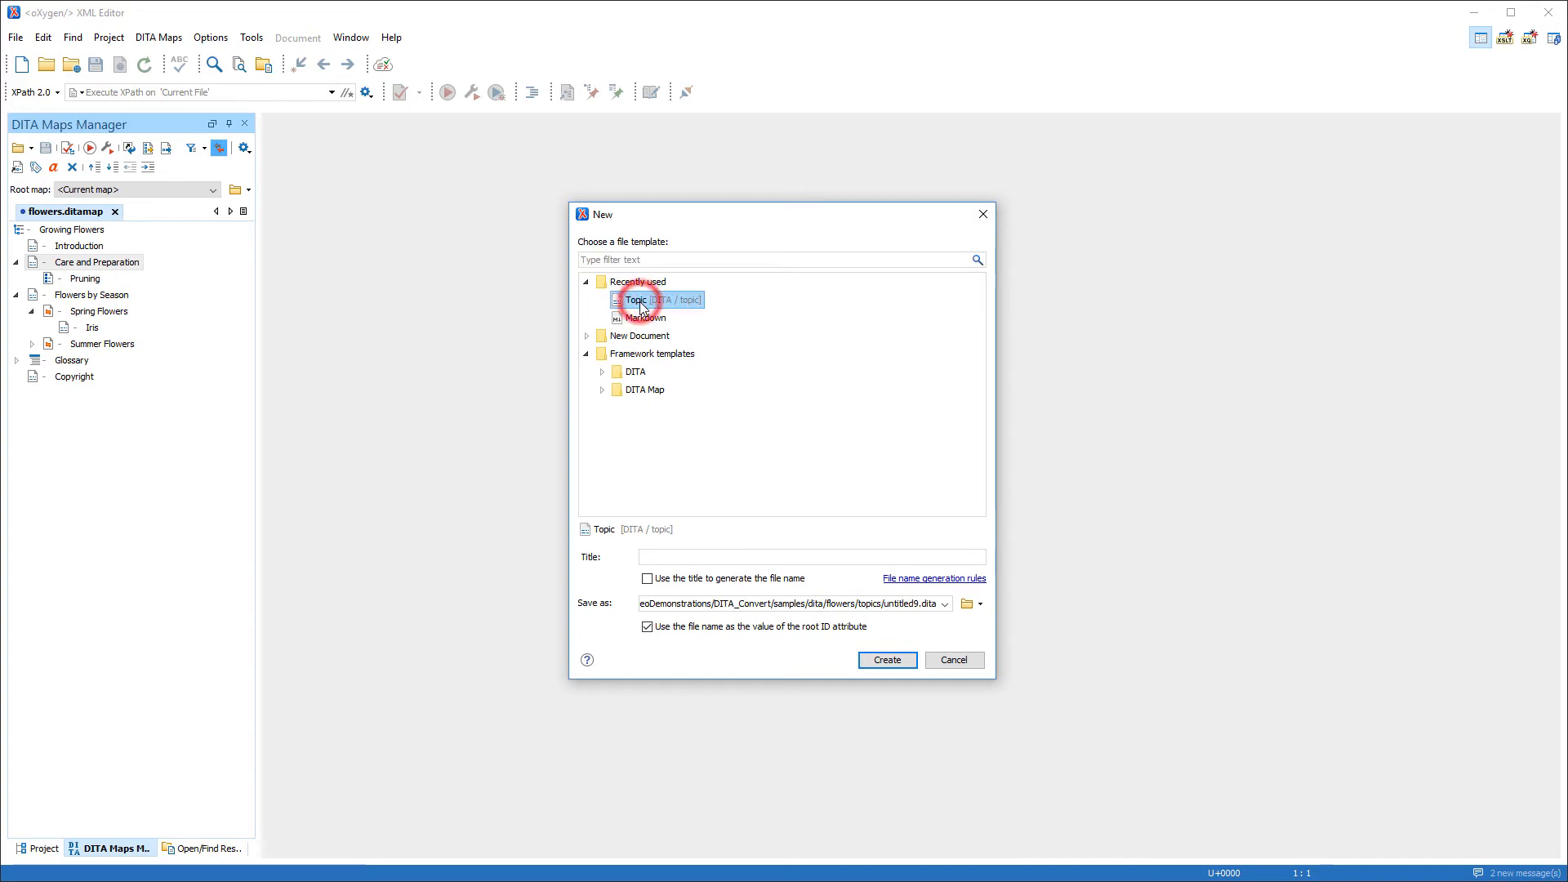
Step: Title the new topic Garden Preparation, generate its file name from the title, and view the file name generation rules
left_click(662, 556)
type("Garden Preparation")
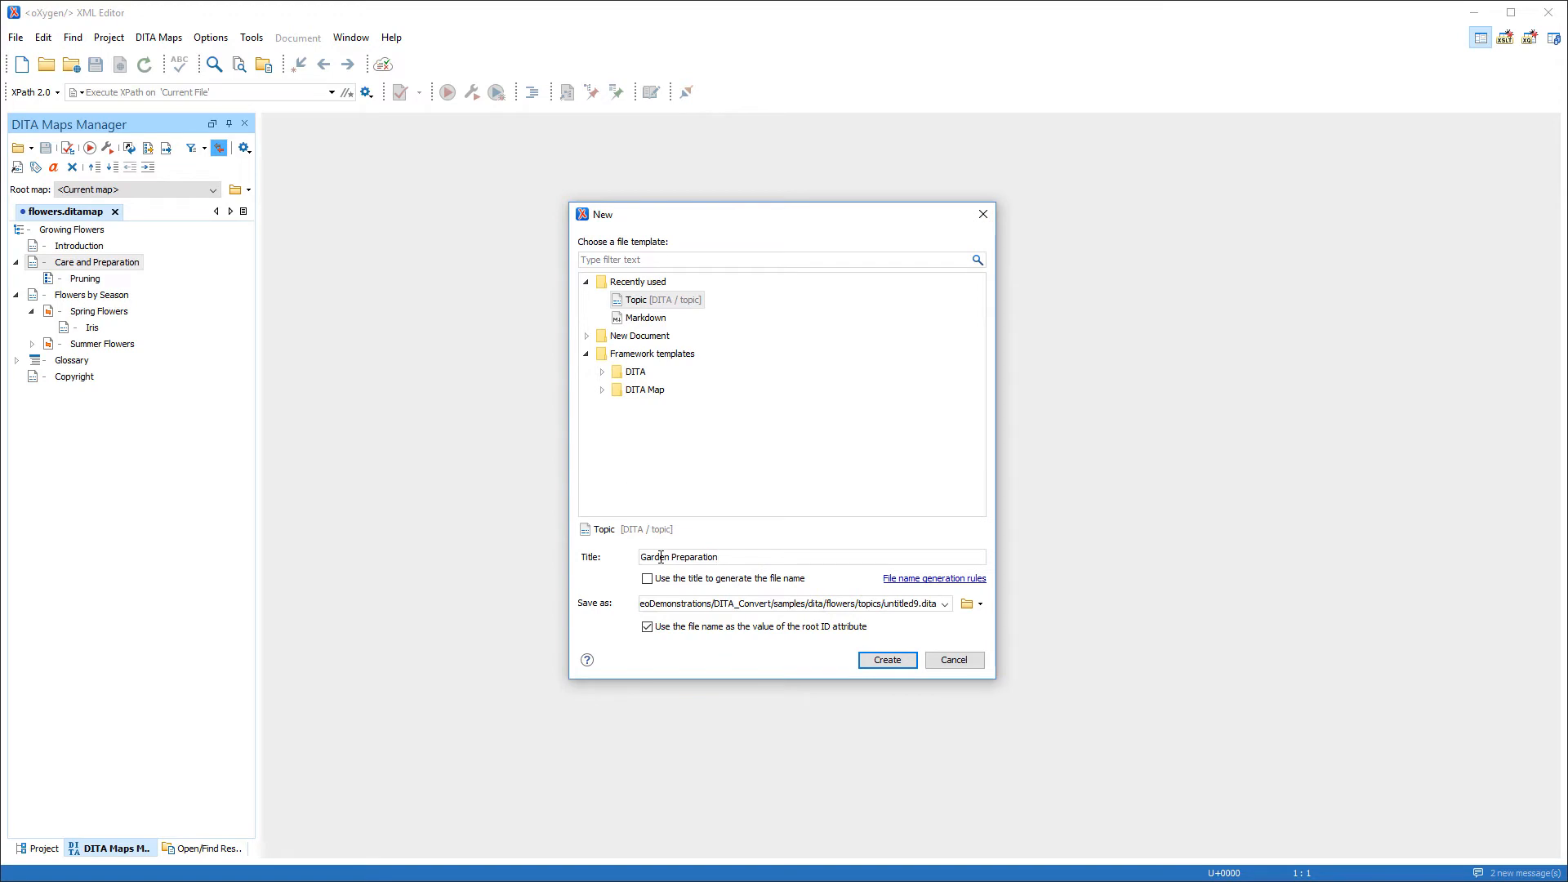
left_click(648, 579)
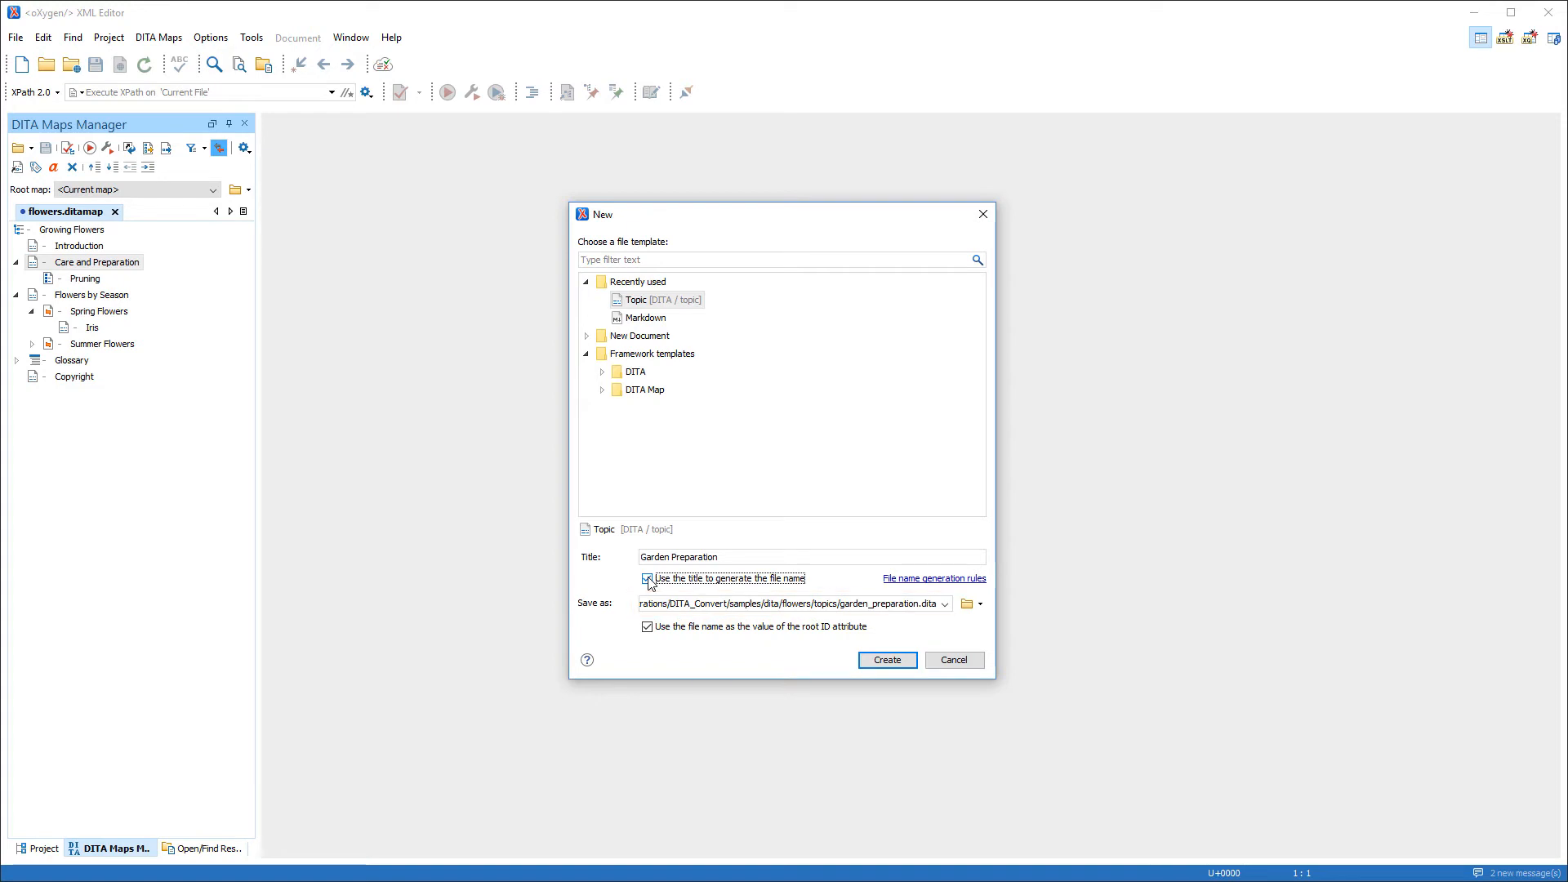
left_click(903, 580)
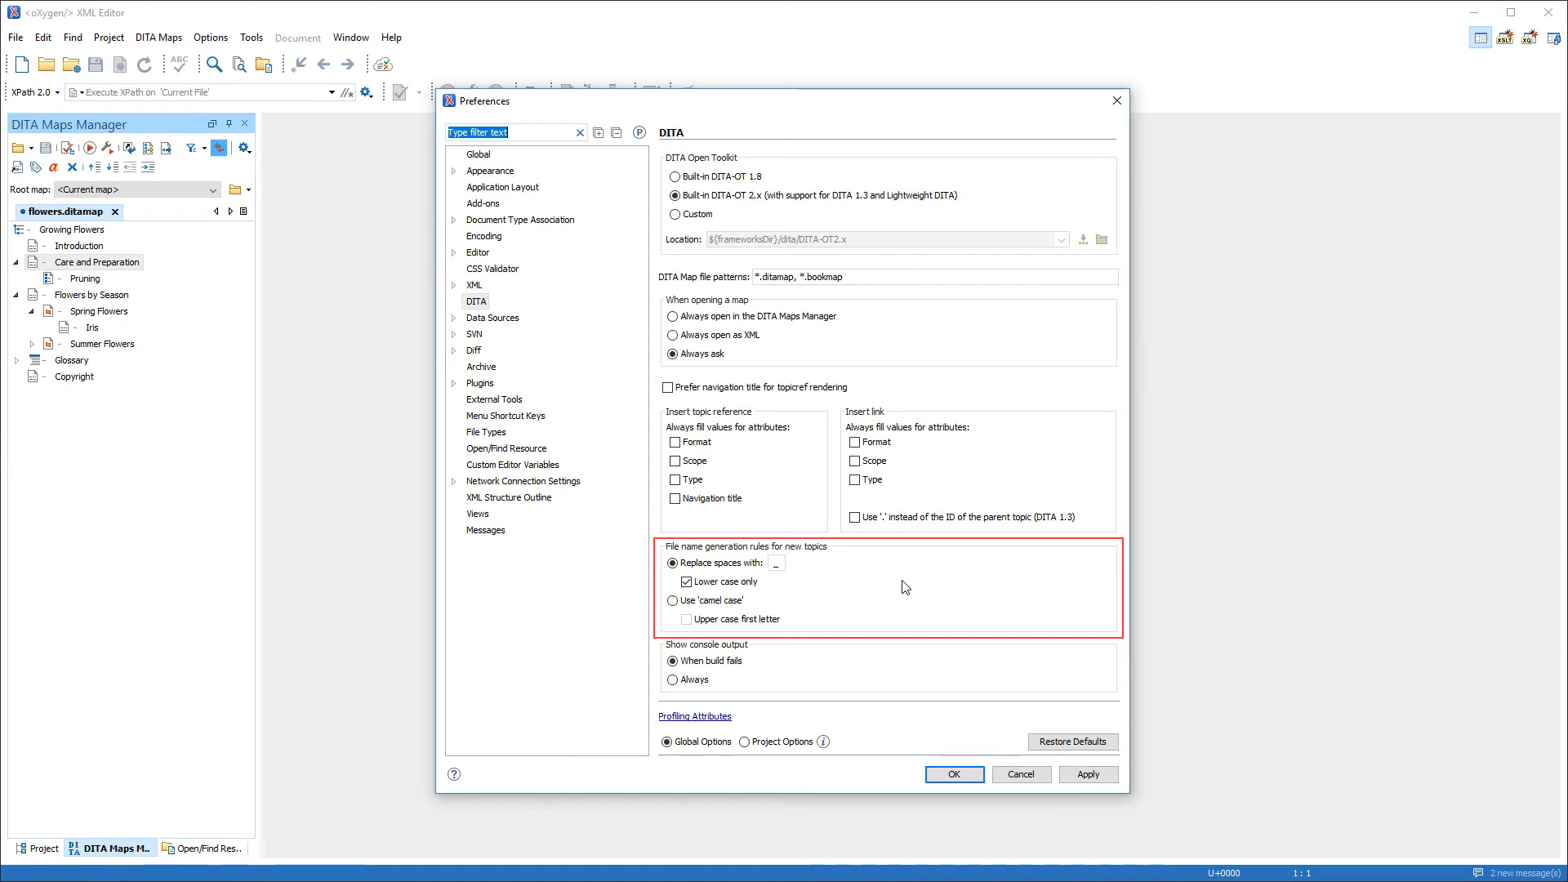
left_click(1021, 773)
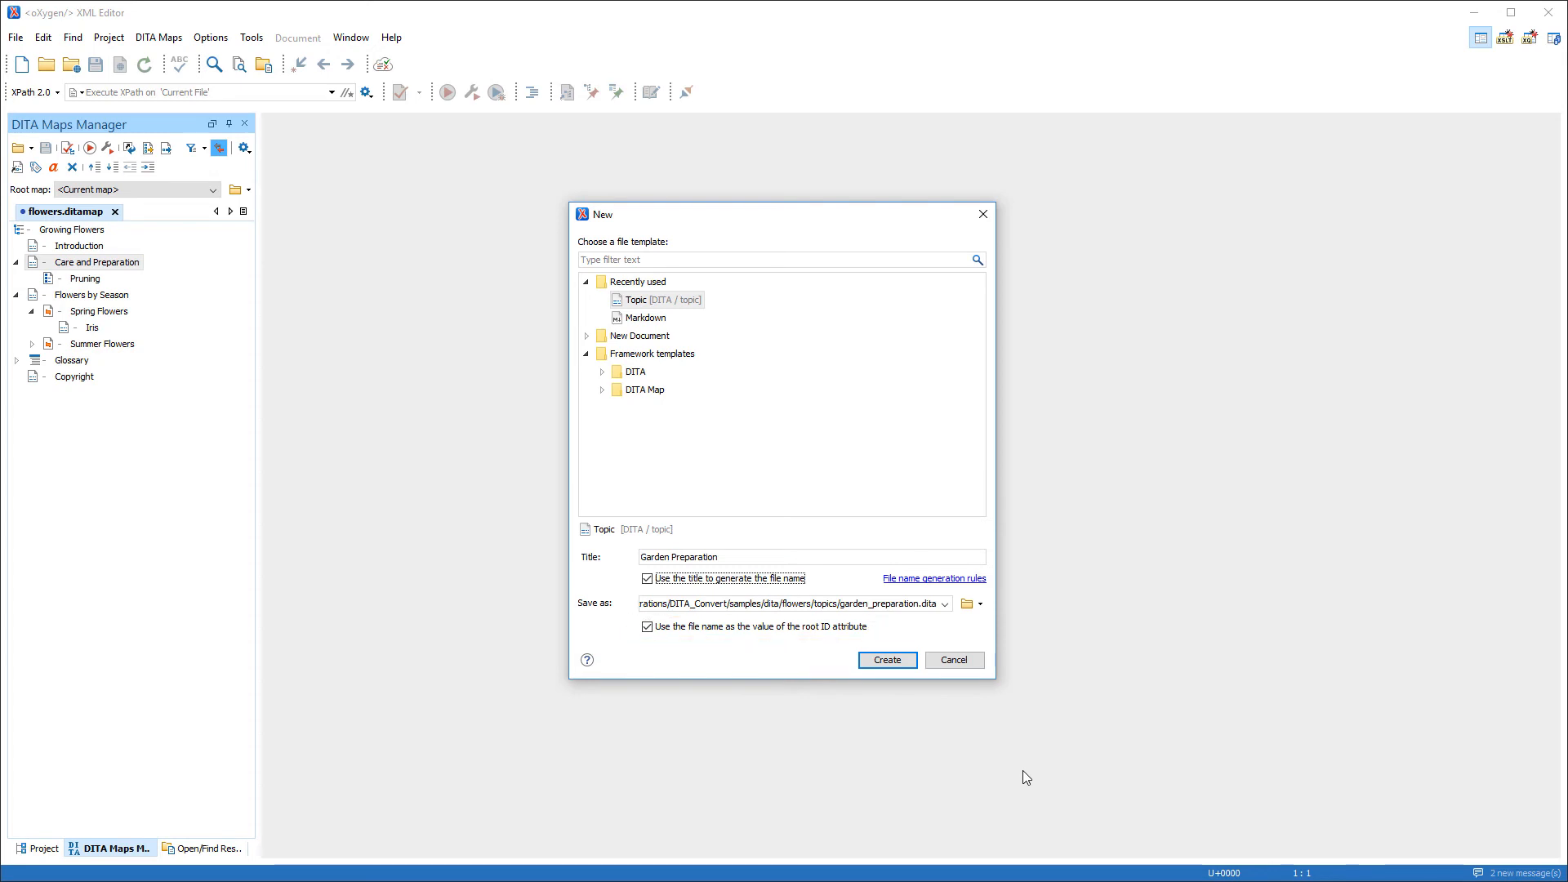
Step: Create the Garden Preparation topic and paste the prepared content into it
left_click(884, 663)
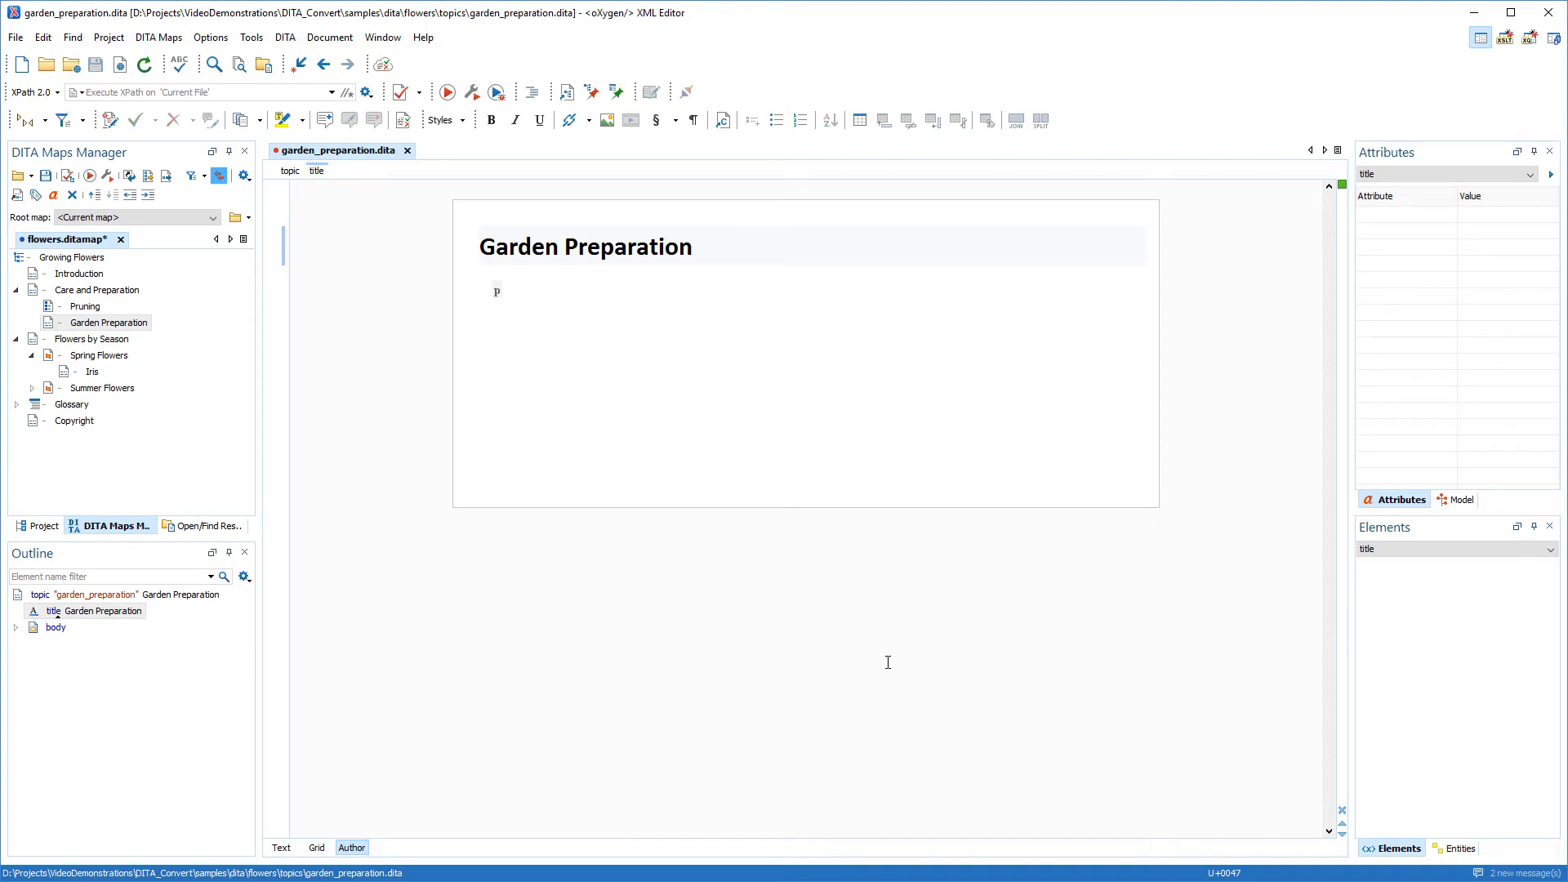
key("ctrl+v")
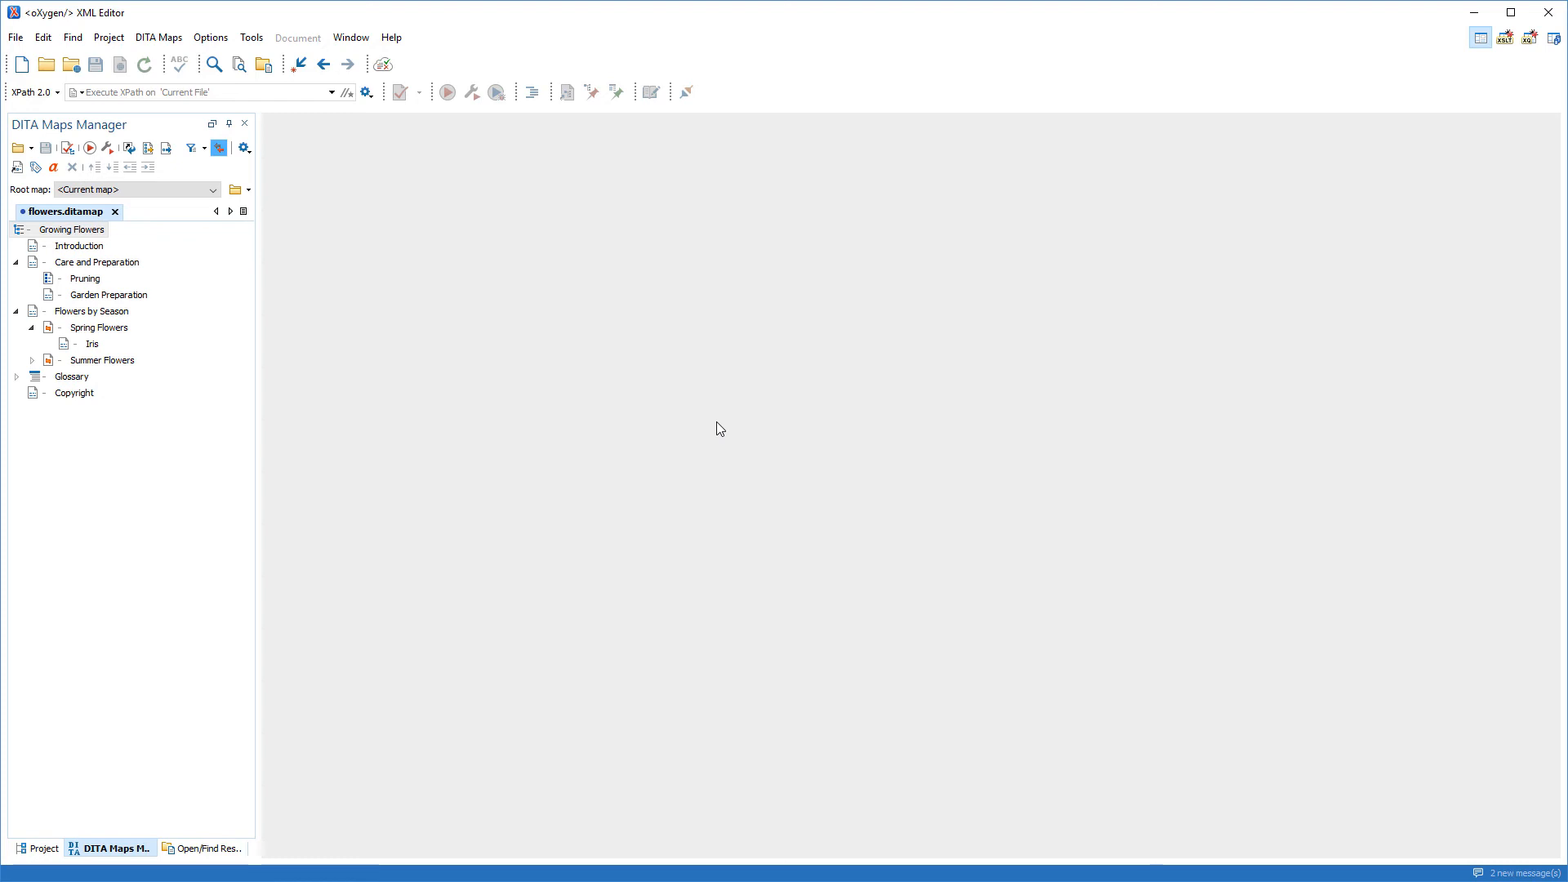
Step: Duplicate the Iris topic under Spring Flowers and save the copy as snowdrop.dita
right_click(99, 344)
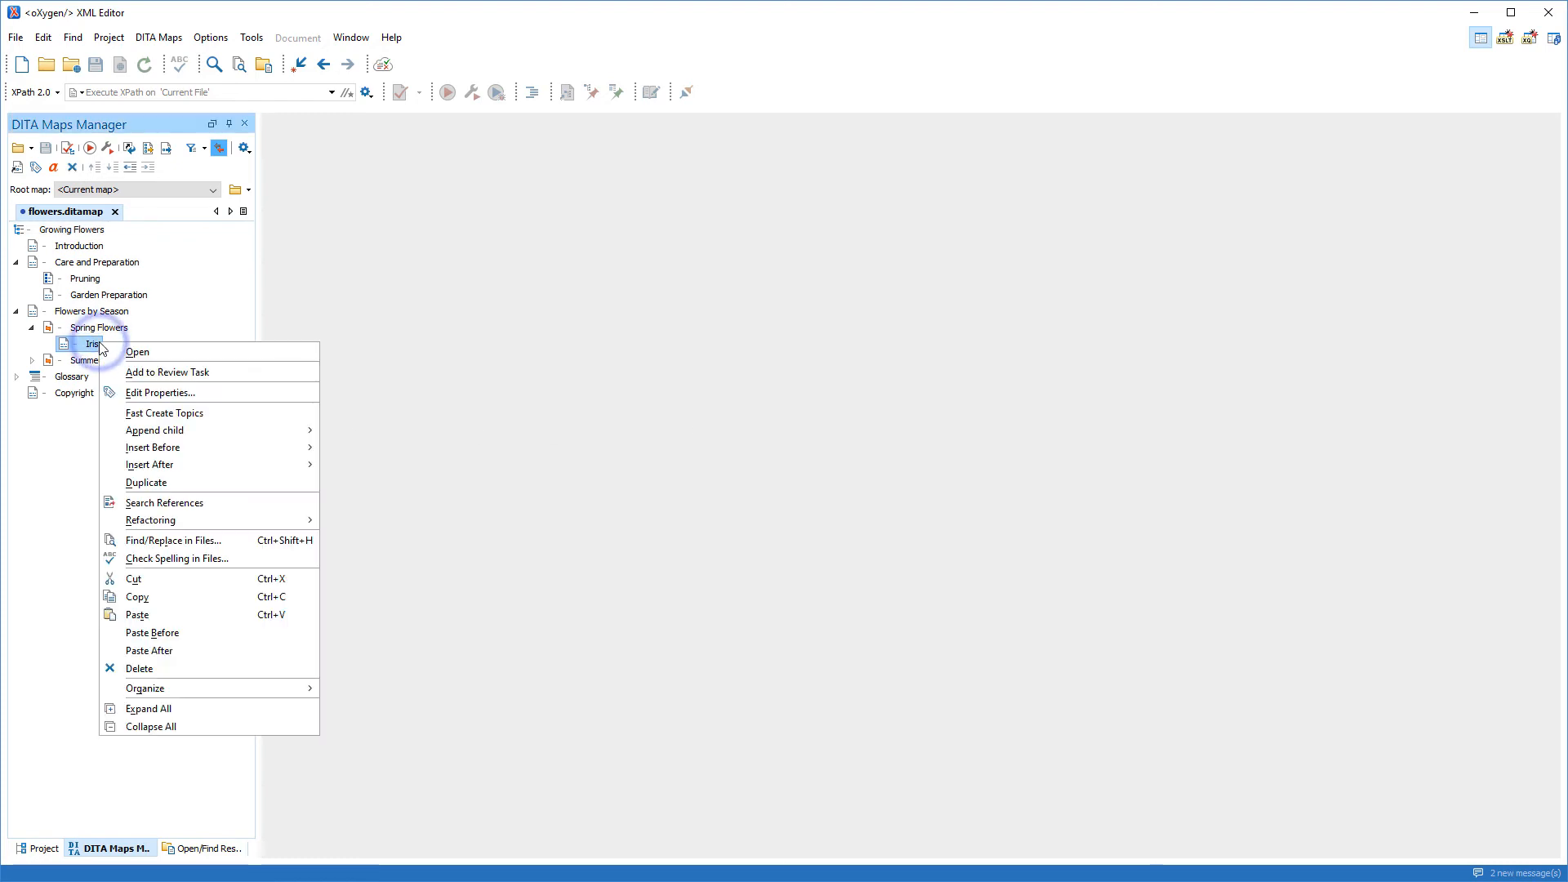
left_click(157, 486)
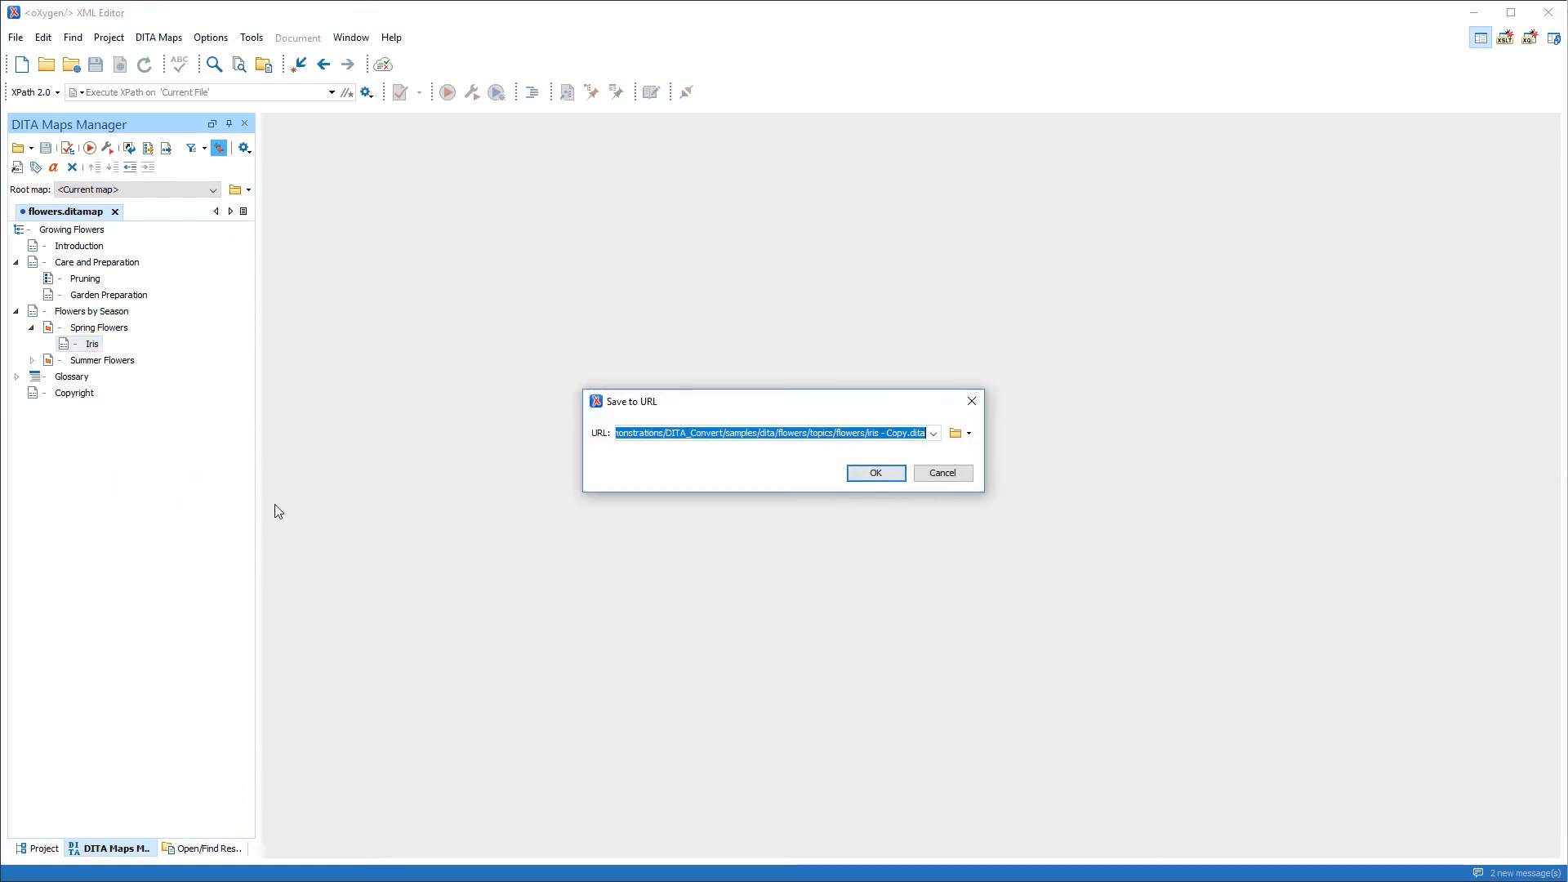
left_click(906, 433)
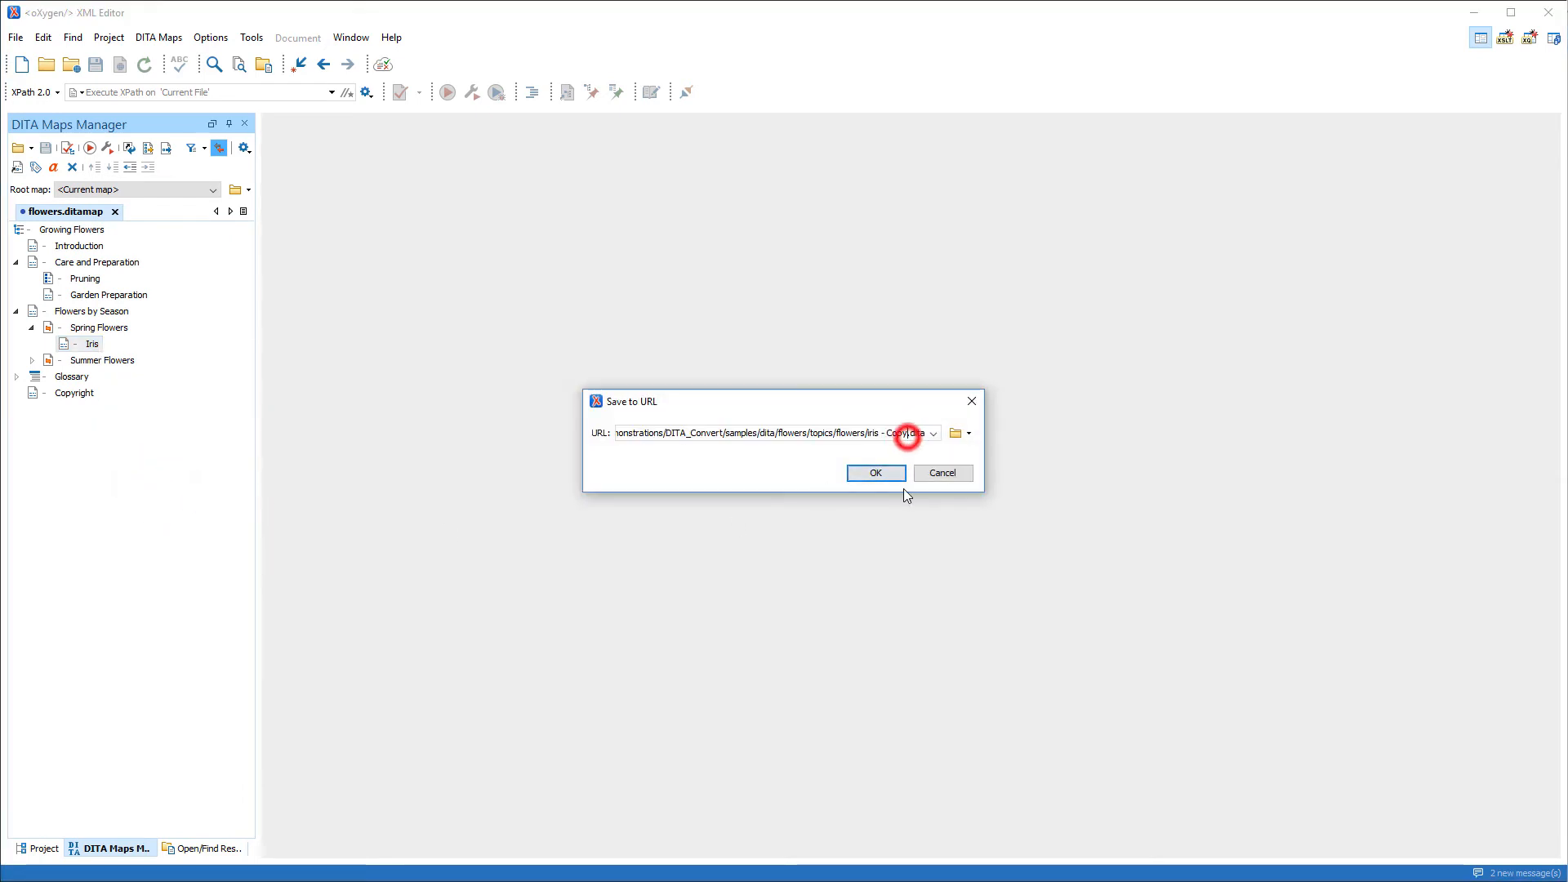
key("BackSpace")
key("BackSpace")
key("BackSpace")
key("BackSpace")
key("BackSpace")
key("BackSpace")
key("BackSpace")
key("BackSpace")
key("BackSpace")
key("BackSpace")
key("BackSpace")
type("snowdrop")
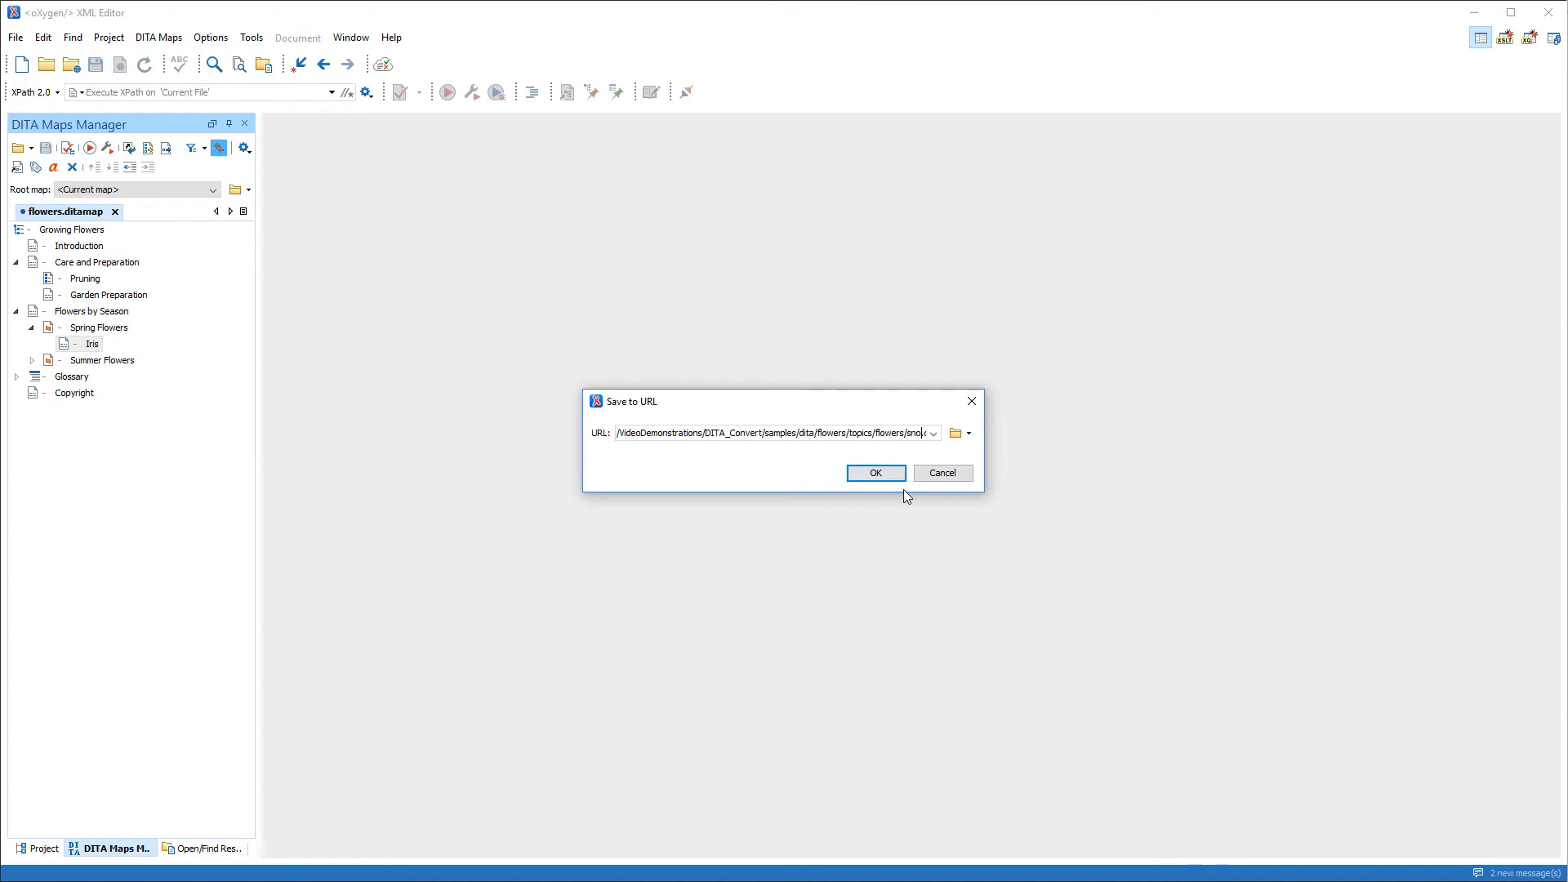
left_click(889, 473)
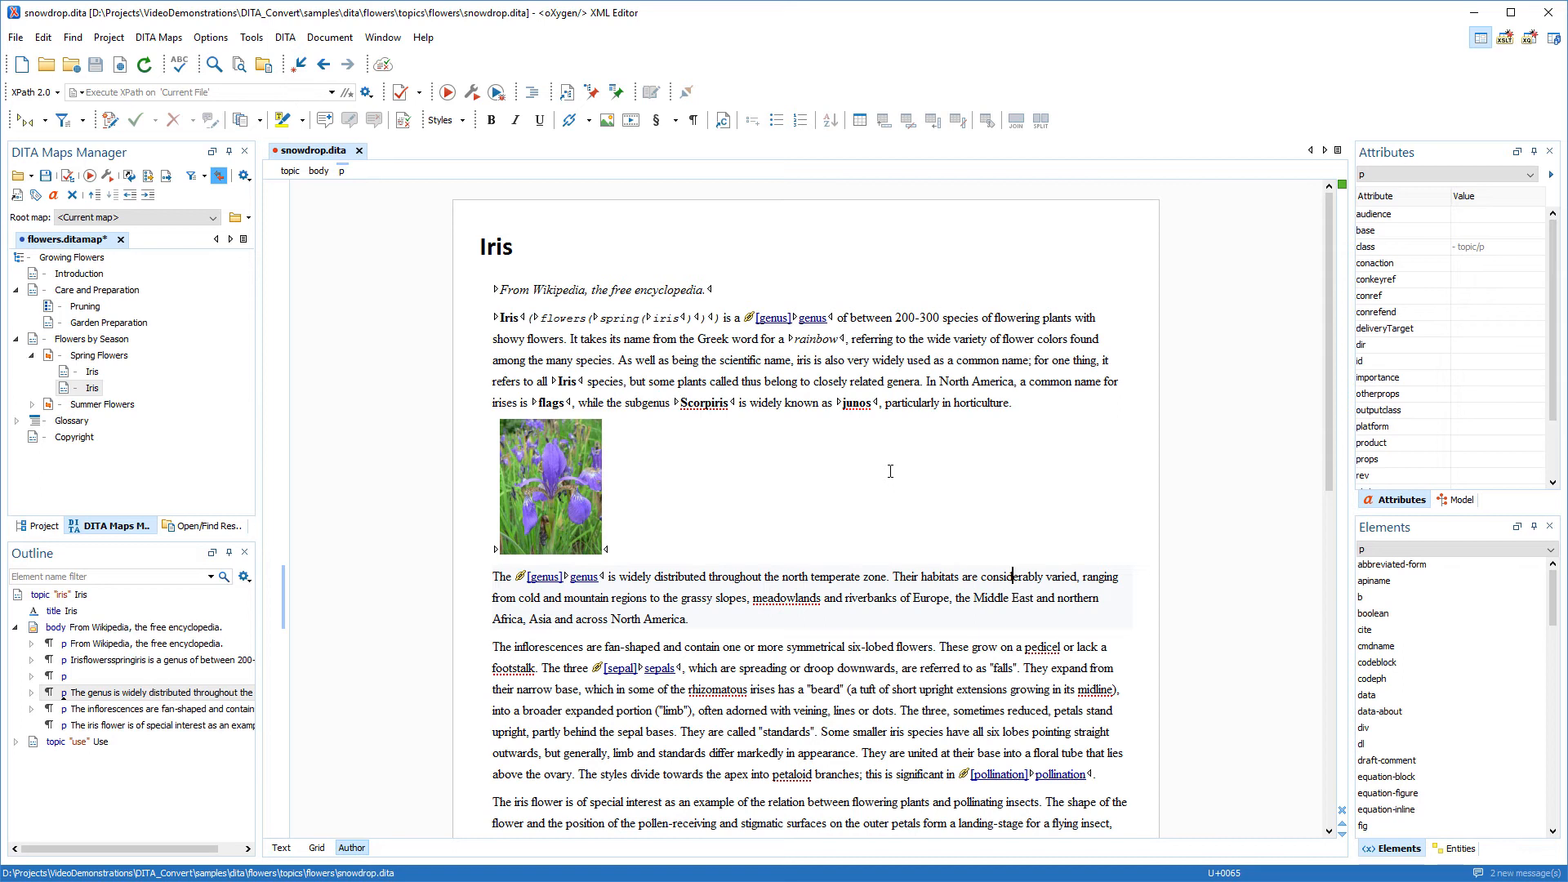
Step: Retitle the duplicated topic Snowdrop, replace its body with the snowdrop text and image, and save it
left_click(511, 247)
key("BackSpace")
key("BackSpace")
key("BackSpace")
key("BackSpace")
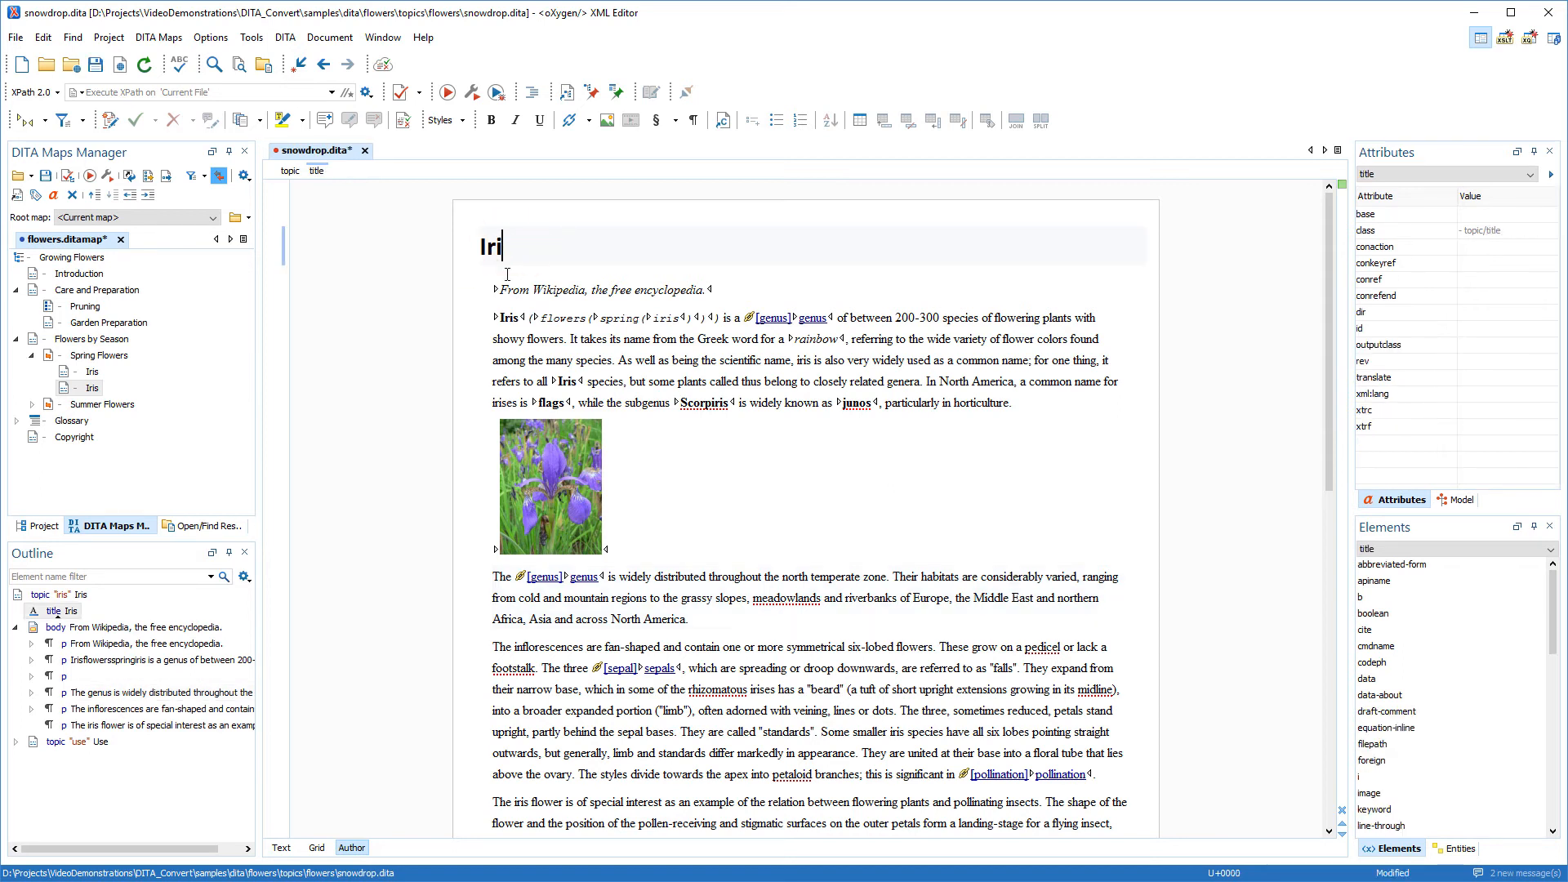
type("Snowdrop")
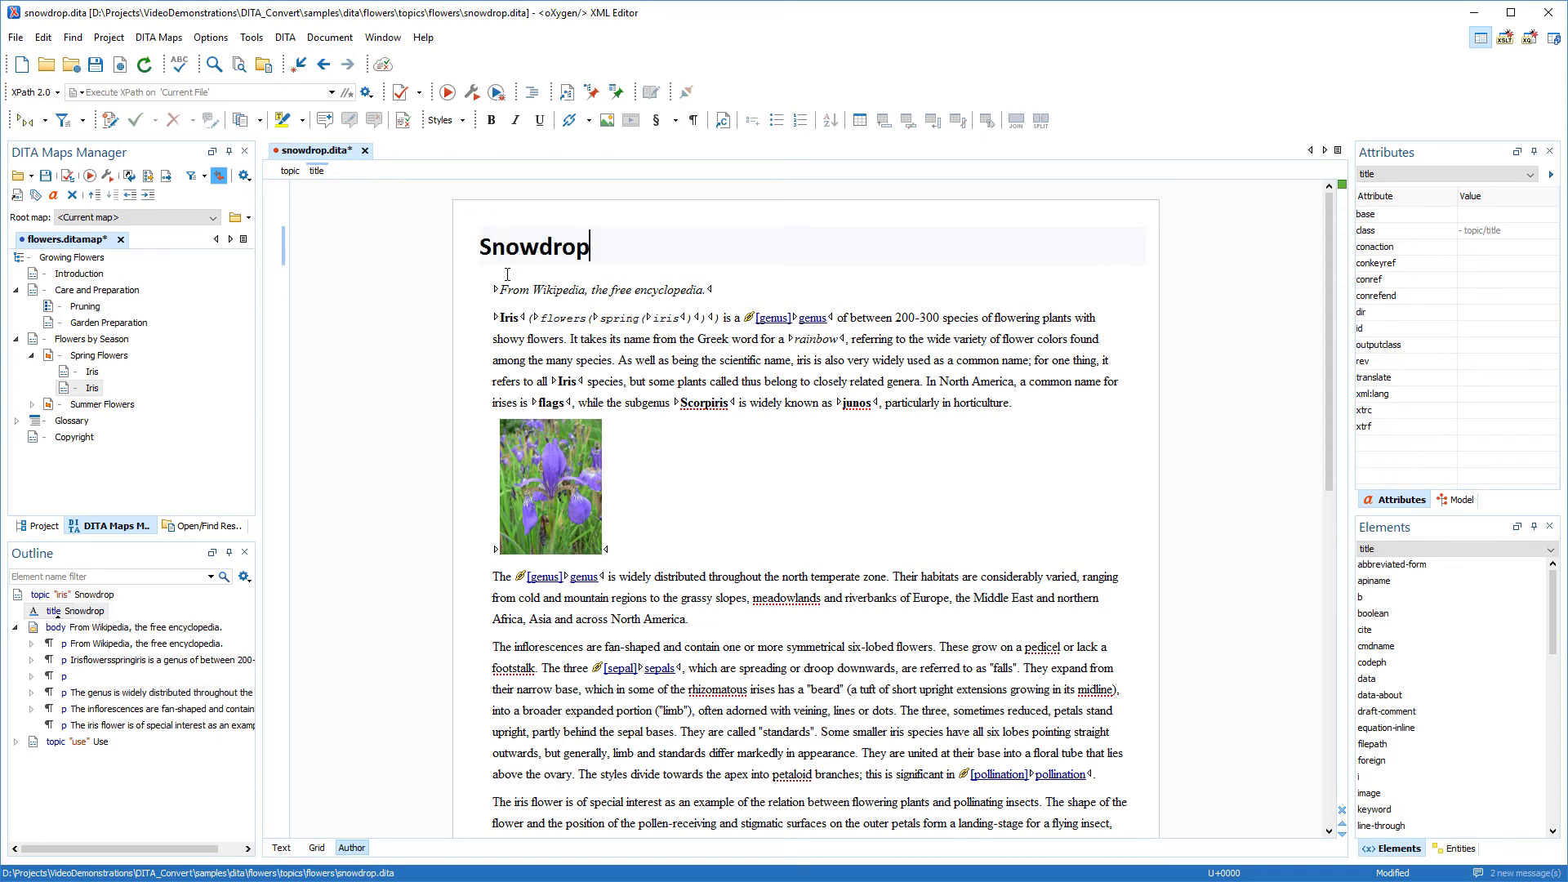
key("ctrl+s")
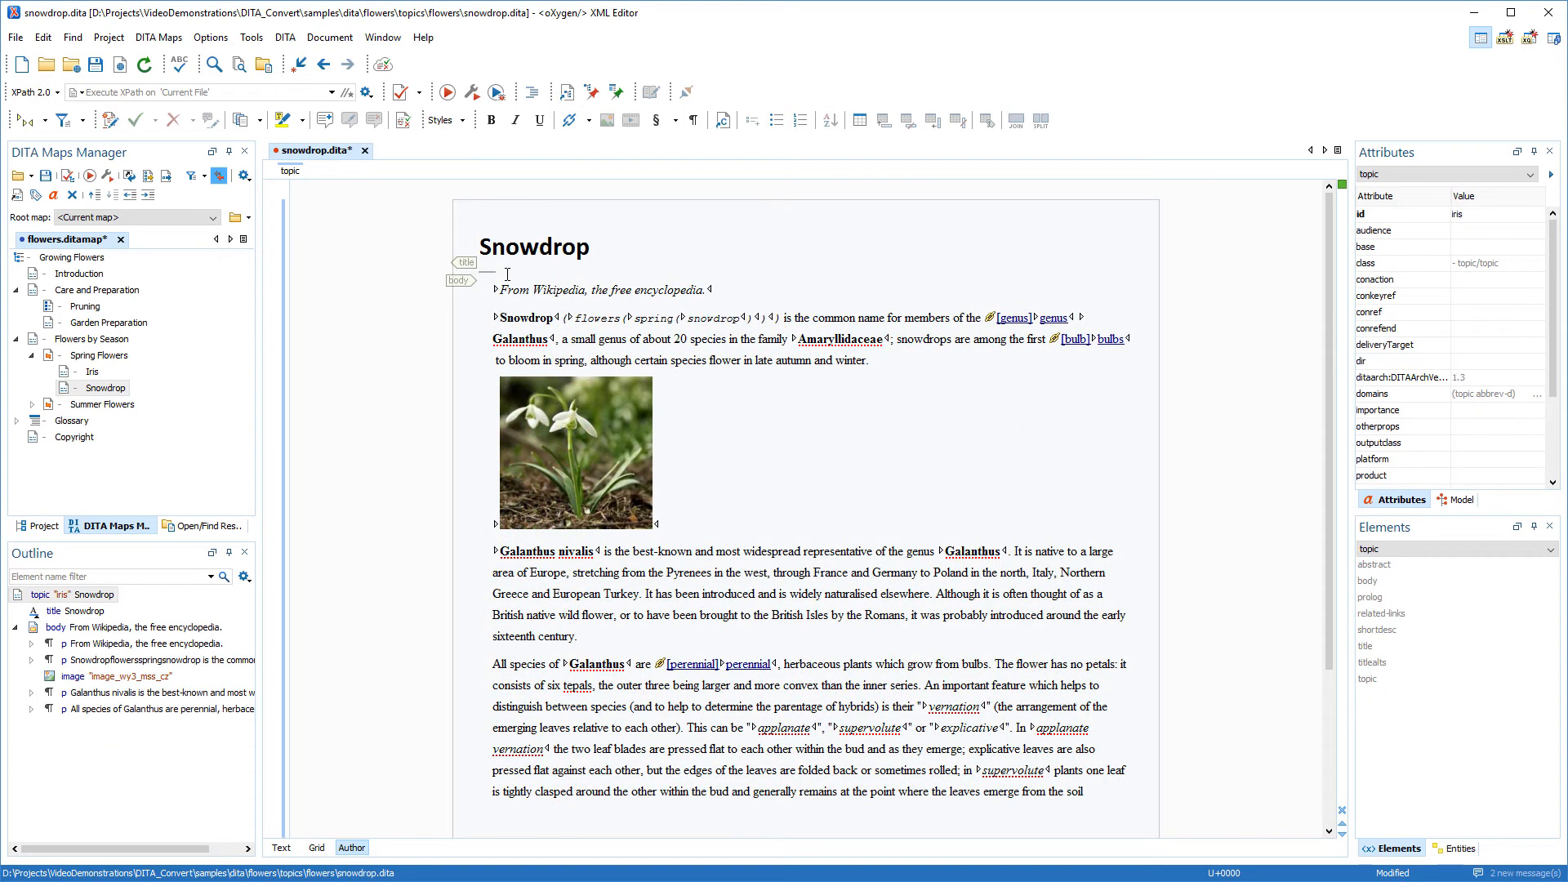
key("ctrl+s")
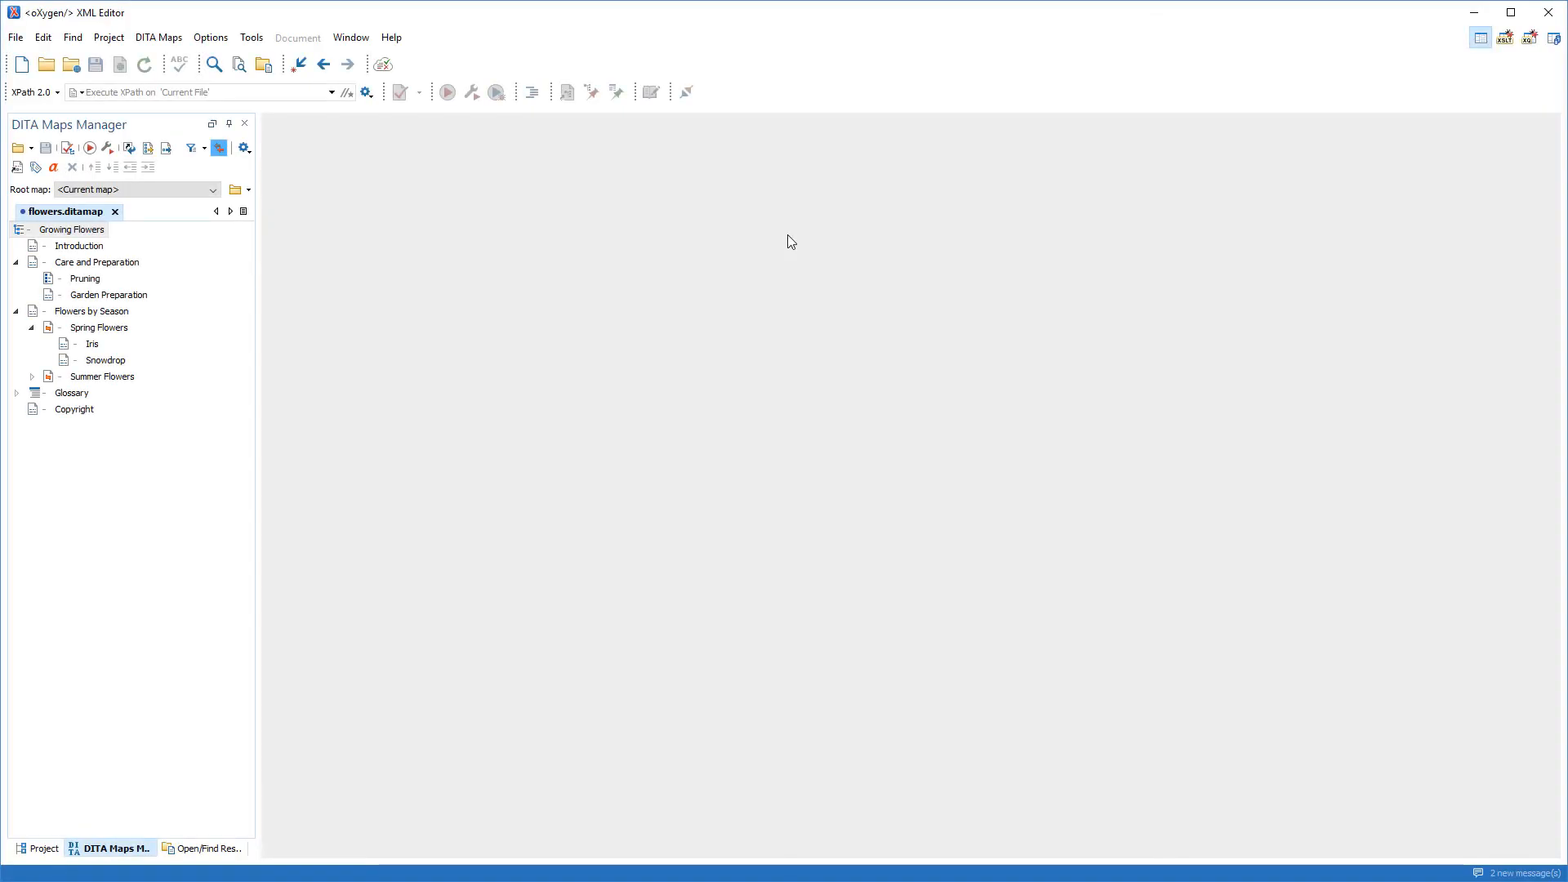
Step: Start Fast Create Topics on Summer Flowers, listing Autumn Flowers with children Chrysanthemum and Salvia, and Winter Flowers with child Gerbera
left_click(110, 377)
right_click(112, 380)
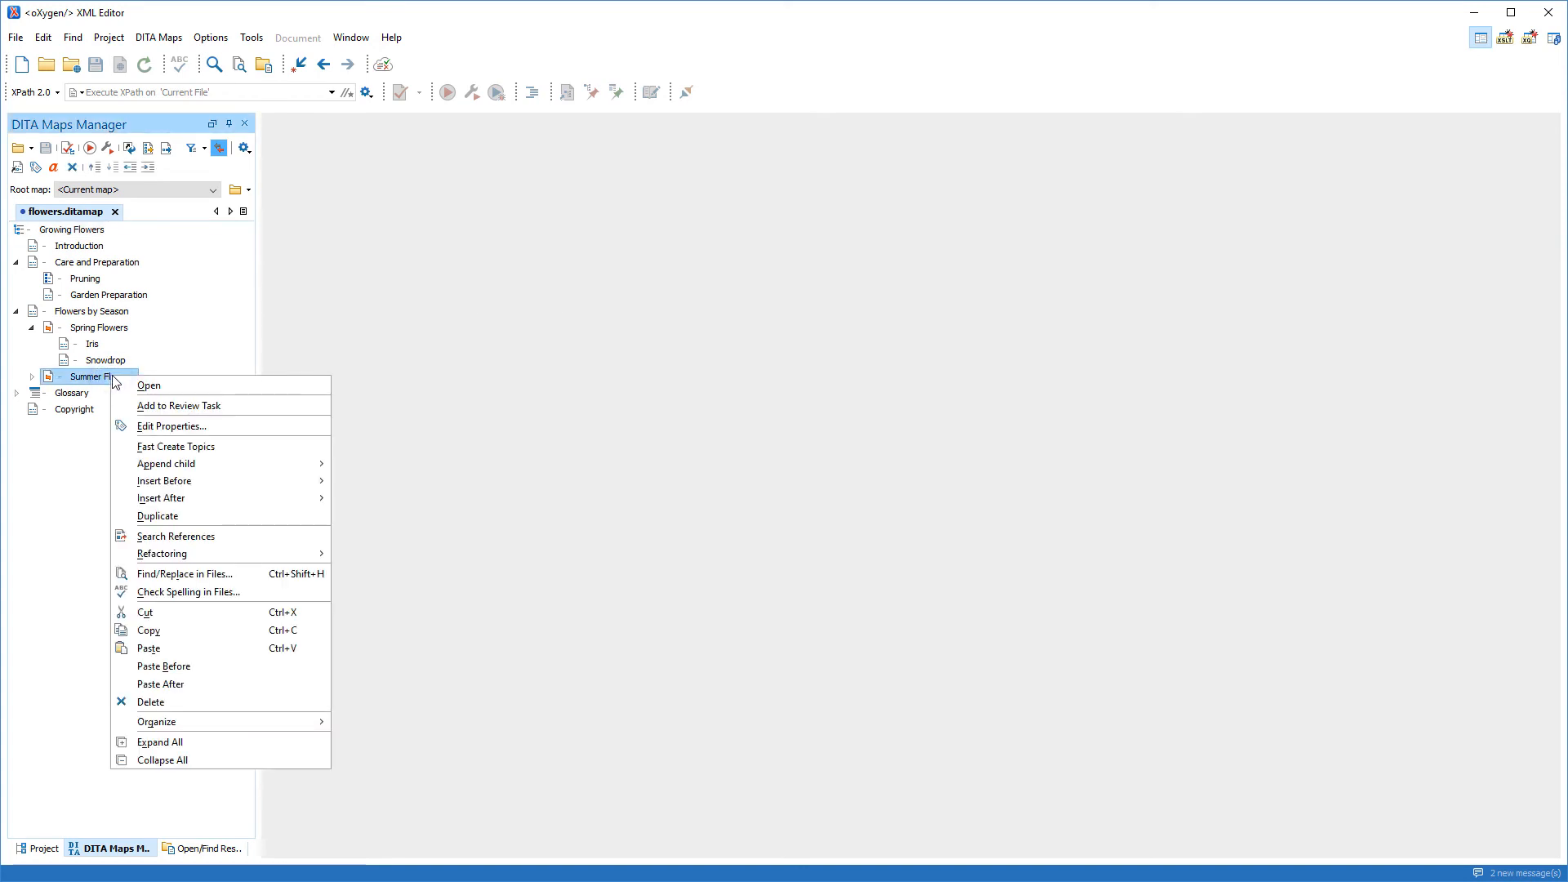
left_click(178, 448)
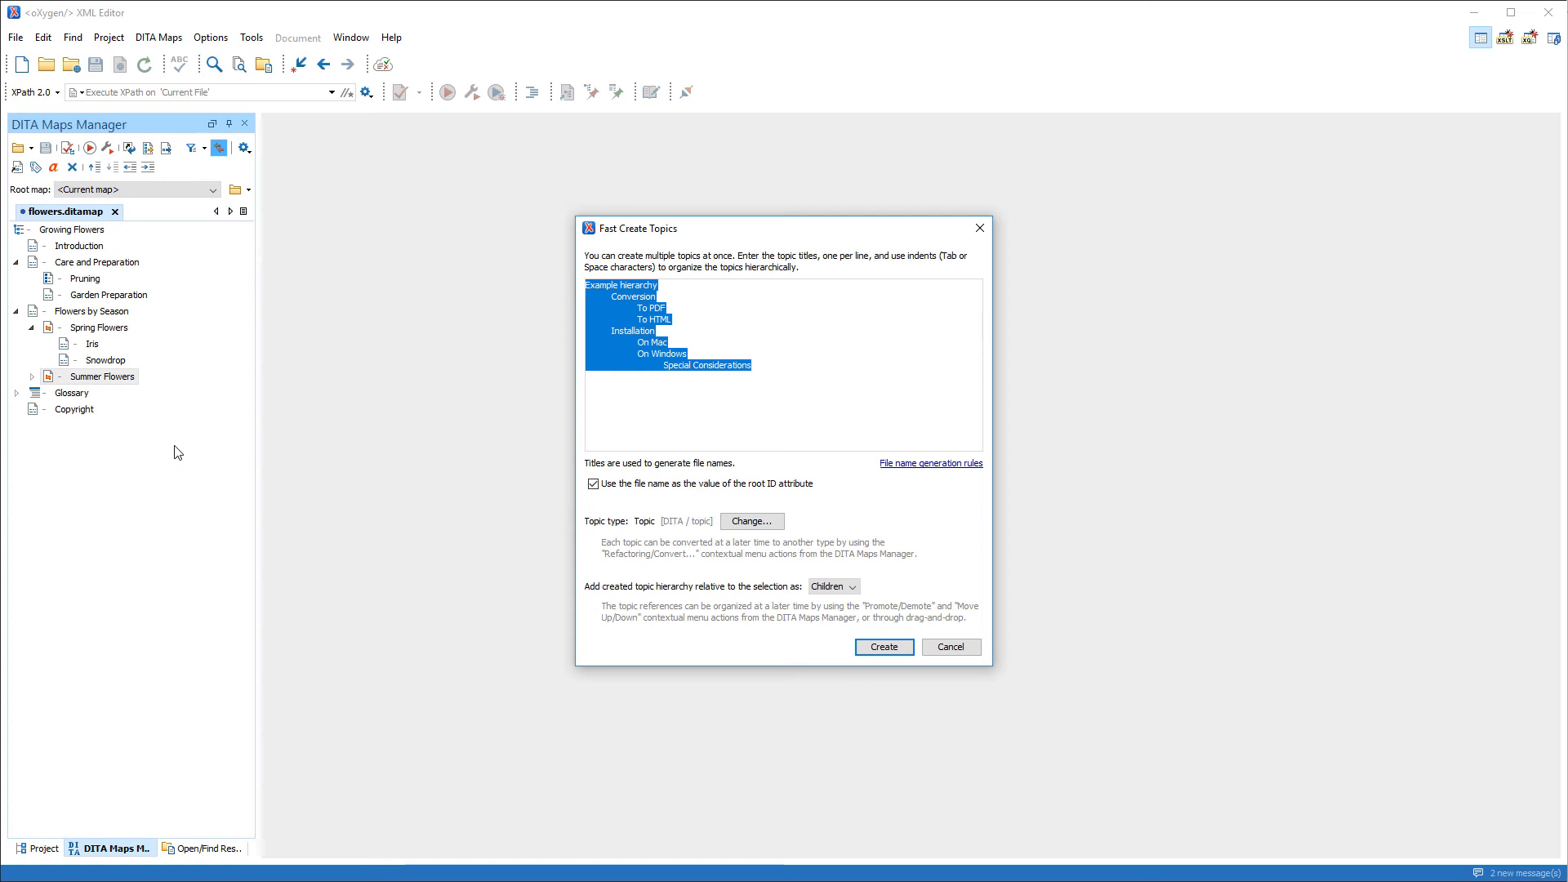
type("Autumn Flowers \tChrysanthemum \tSalvia")
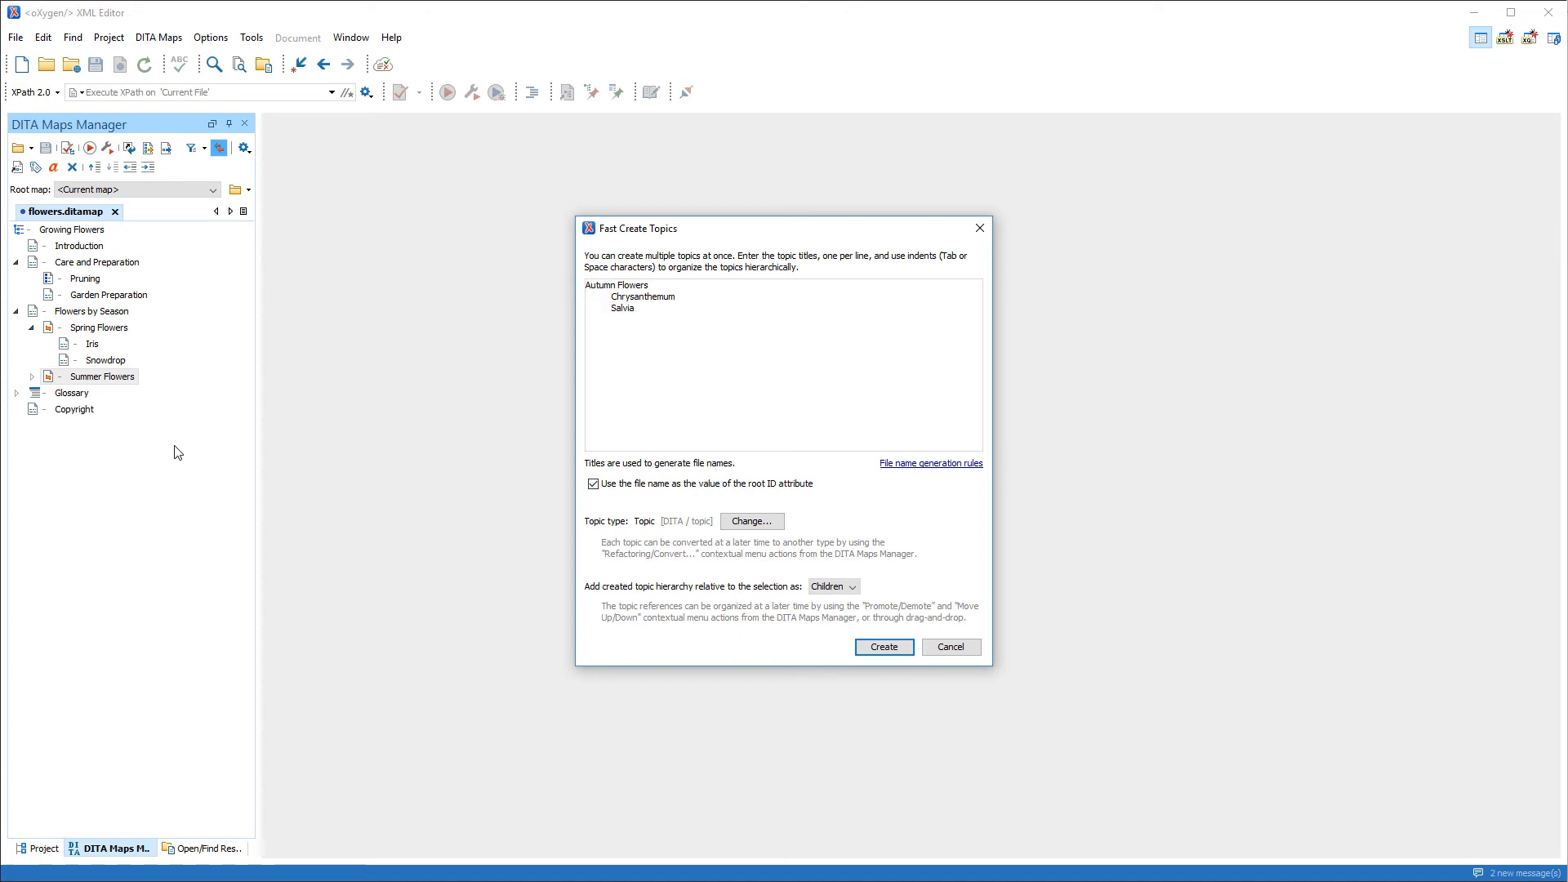
key("BackSpace")
type("Winter Flowers")
key("Return")
type("Gerbera")
key("Home")
key("Tab")
Step: Keep the Topic type, set the hierarchy to be added as Siblings of the selection, and create the topics
left_click(778, 525)
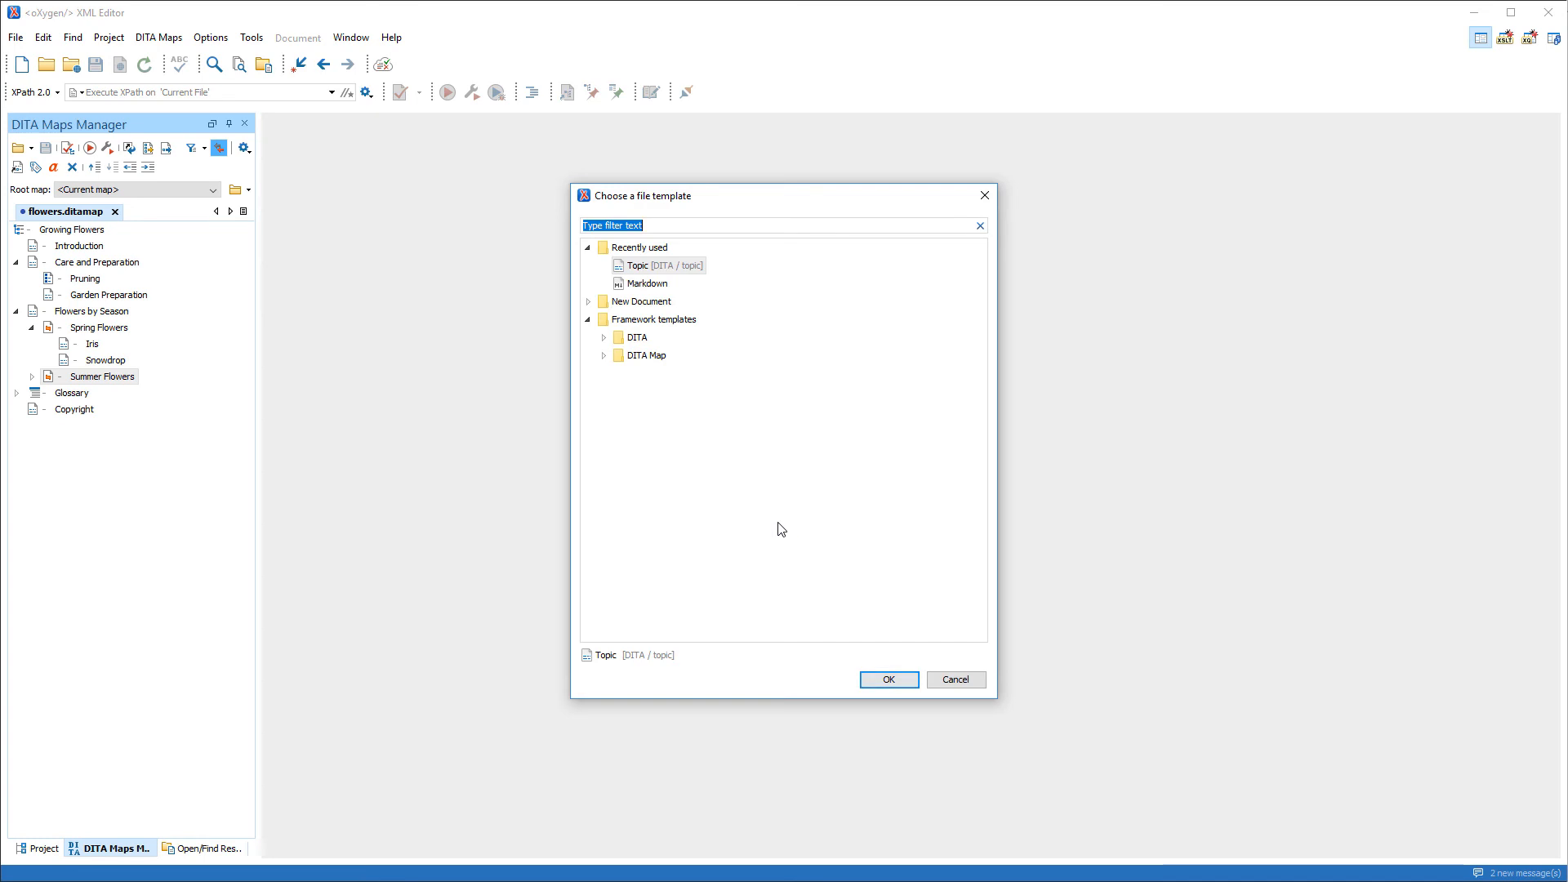
left_click(957, 681)
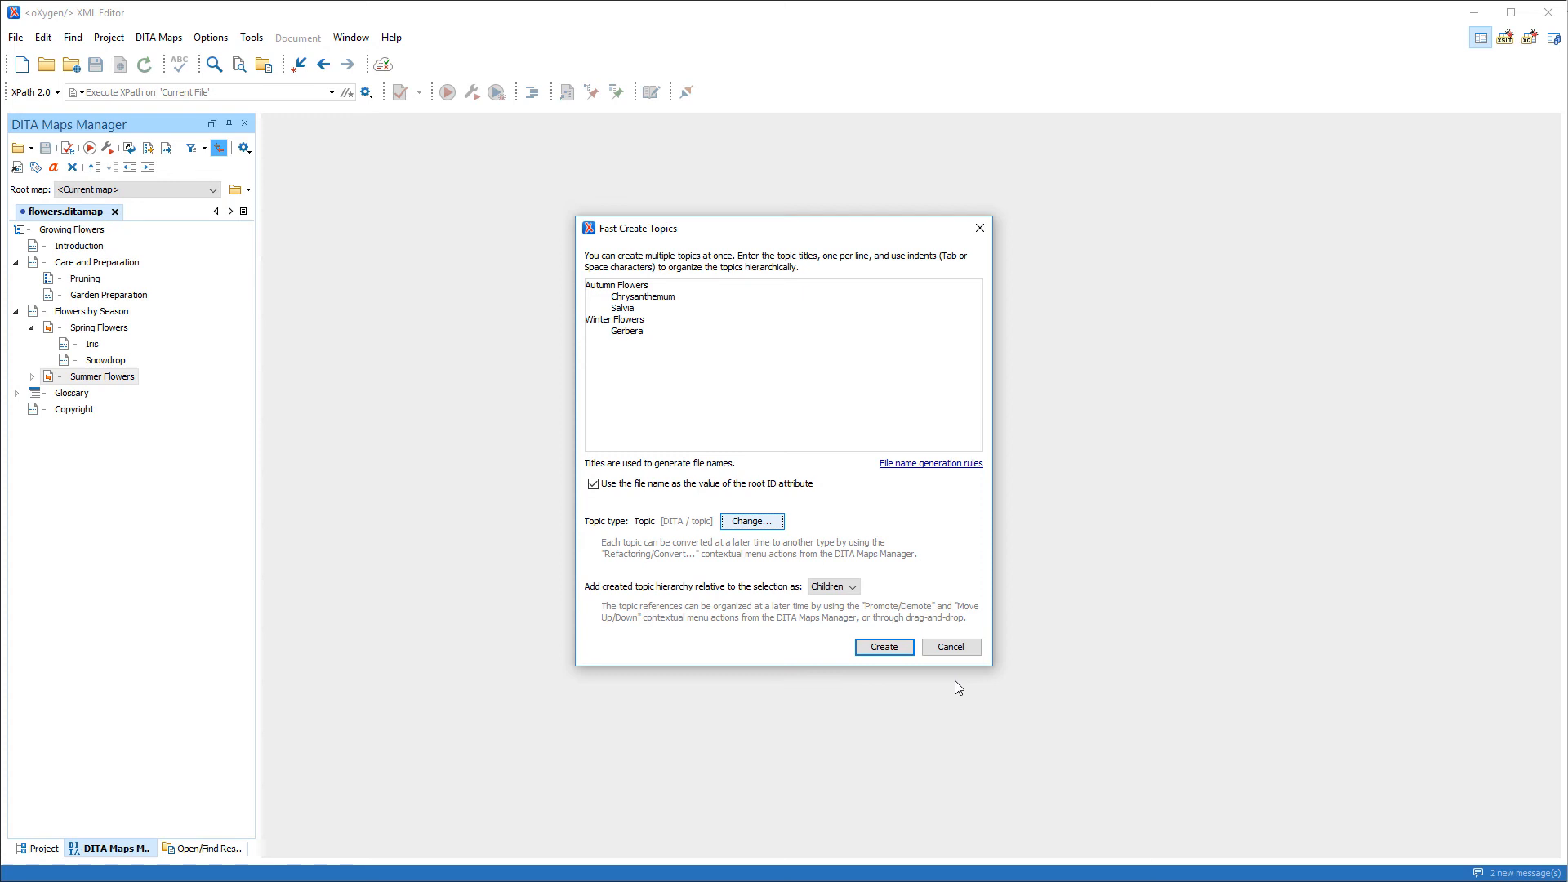
left_click(851, 587)
left_click(841, 613)
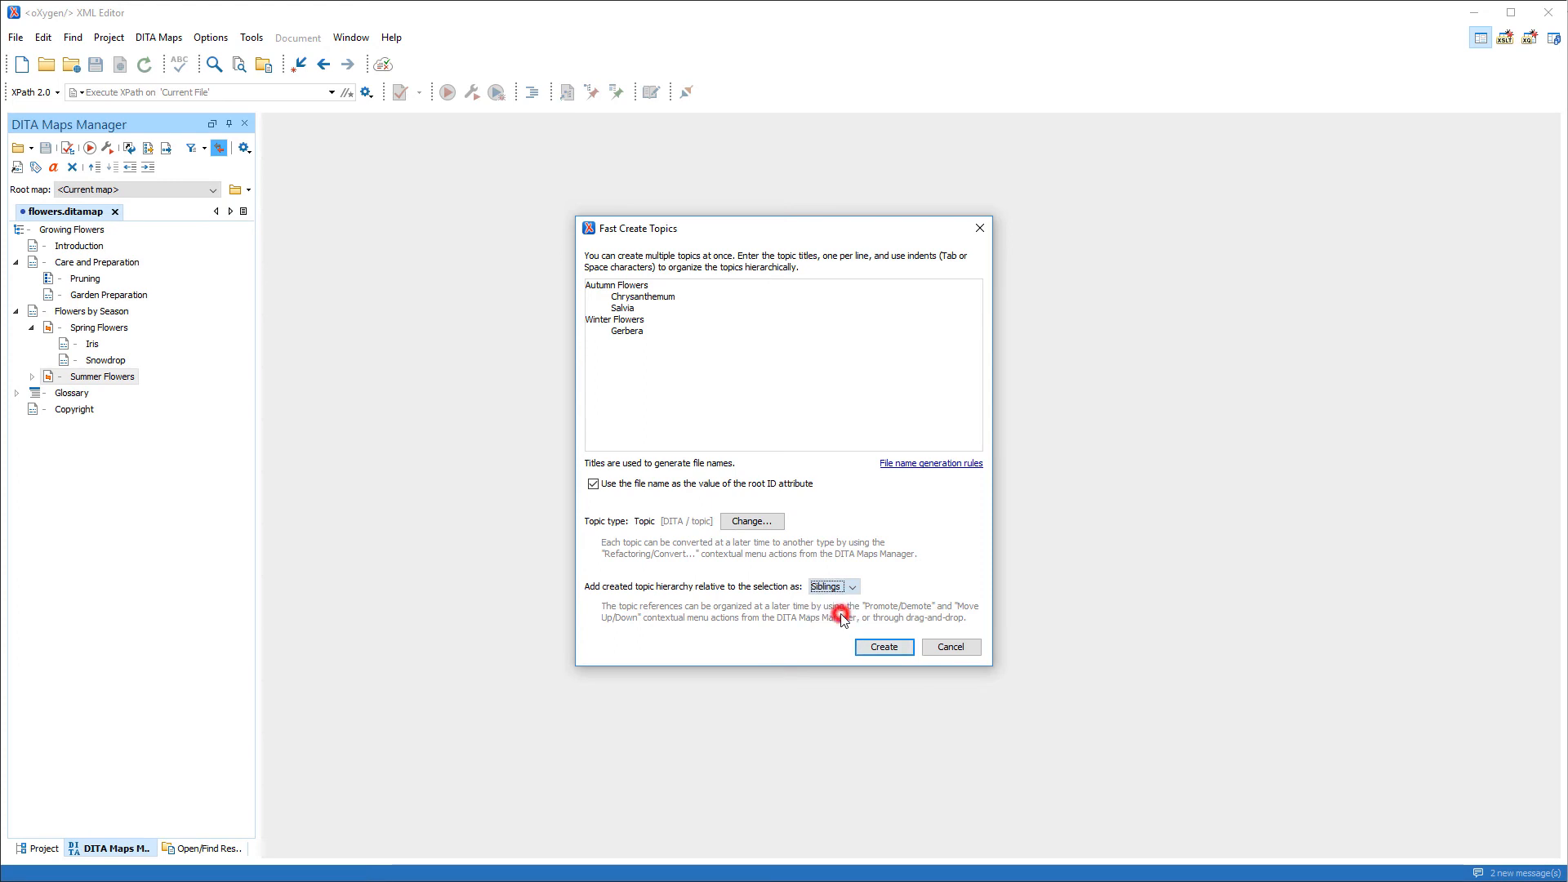
left_click(879, 647)
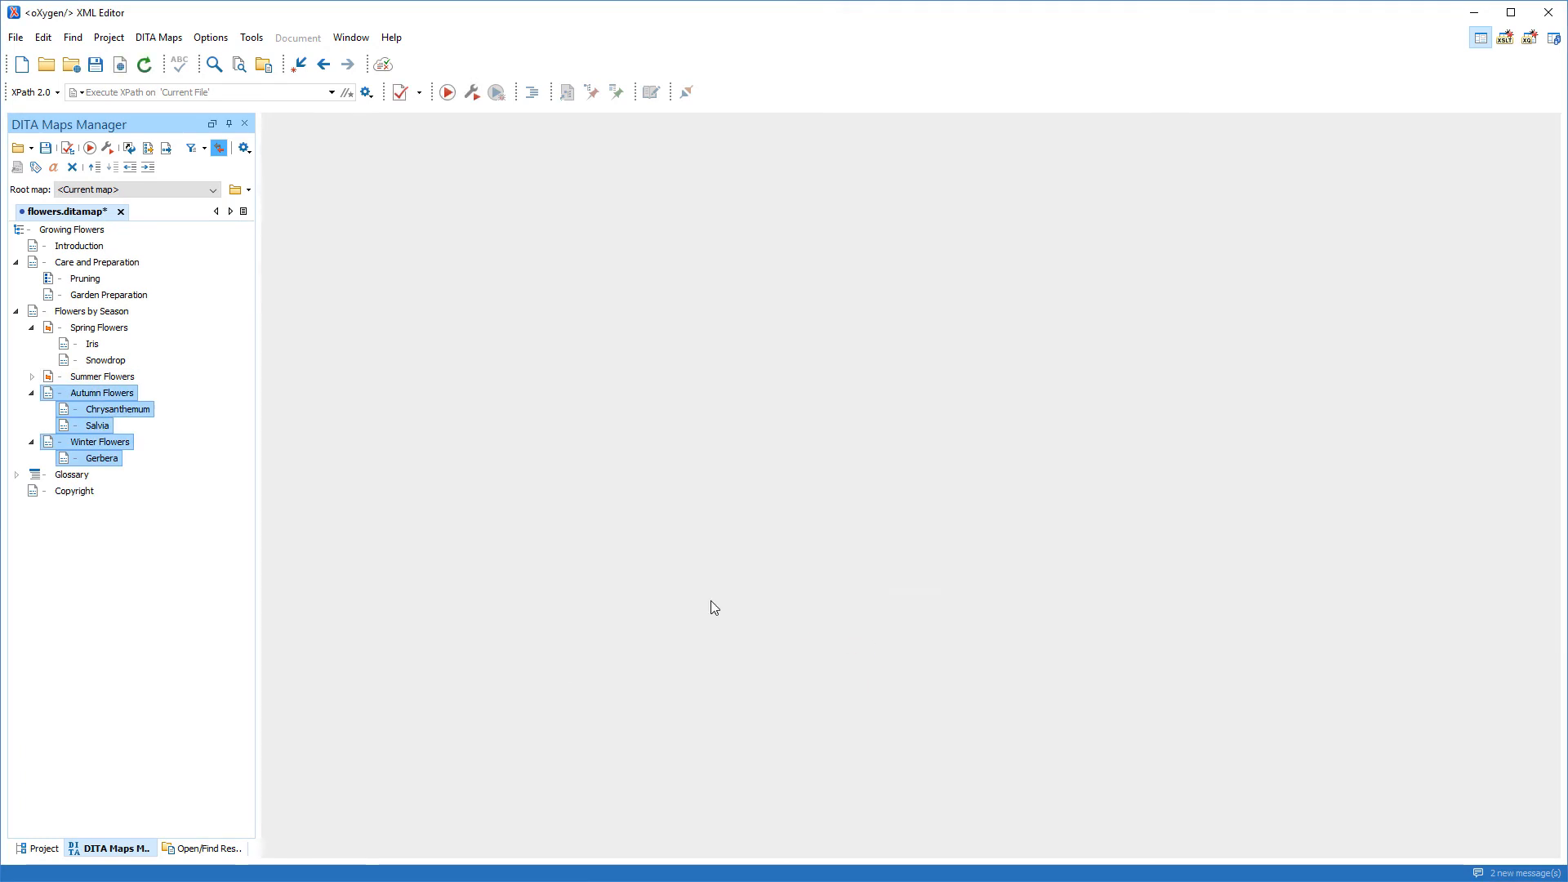
Step: Open the Autumn Flowers topic and the Garden Preparation topic from the map
left_click(114, 393)
double_click(114, 394)
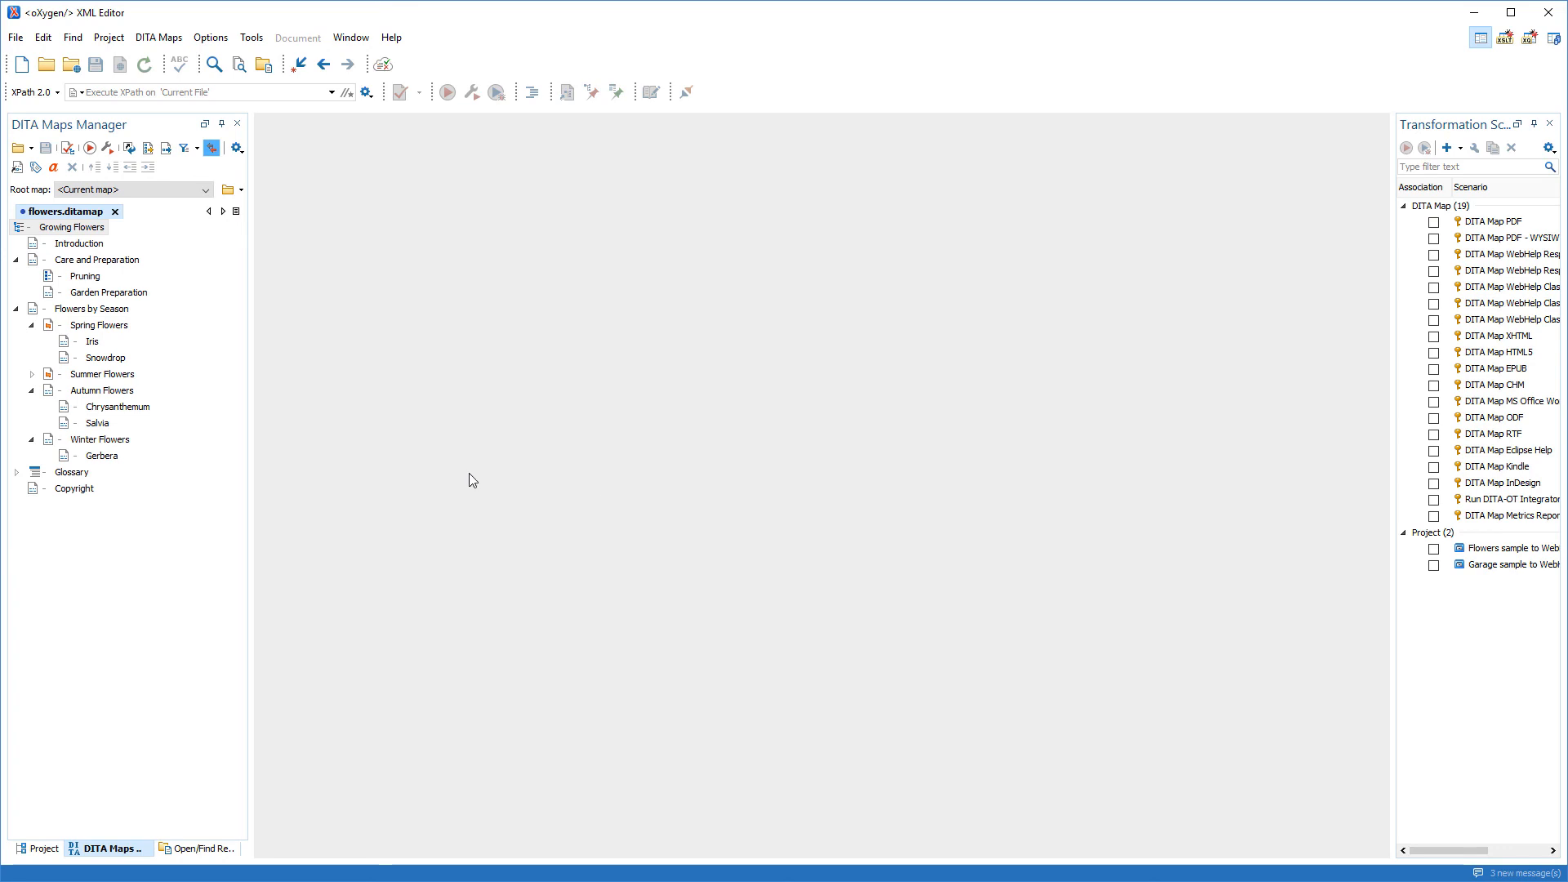
double_click(137, 292)
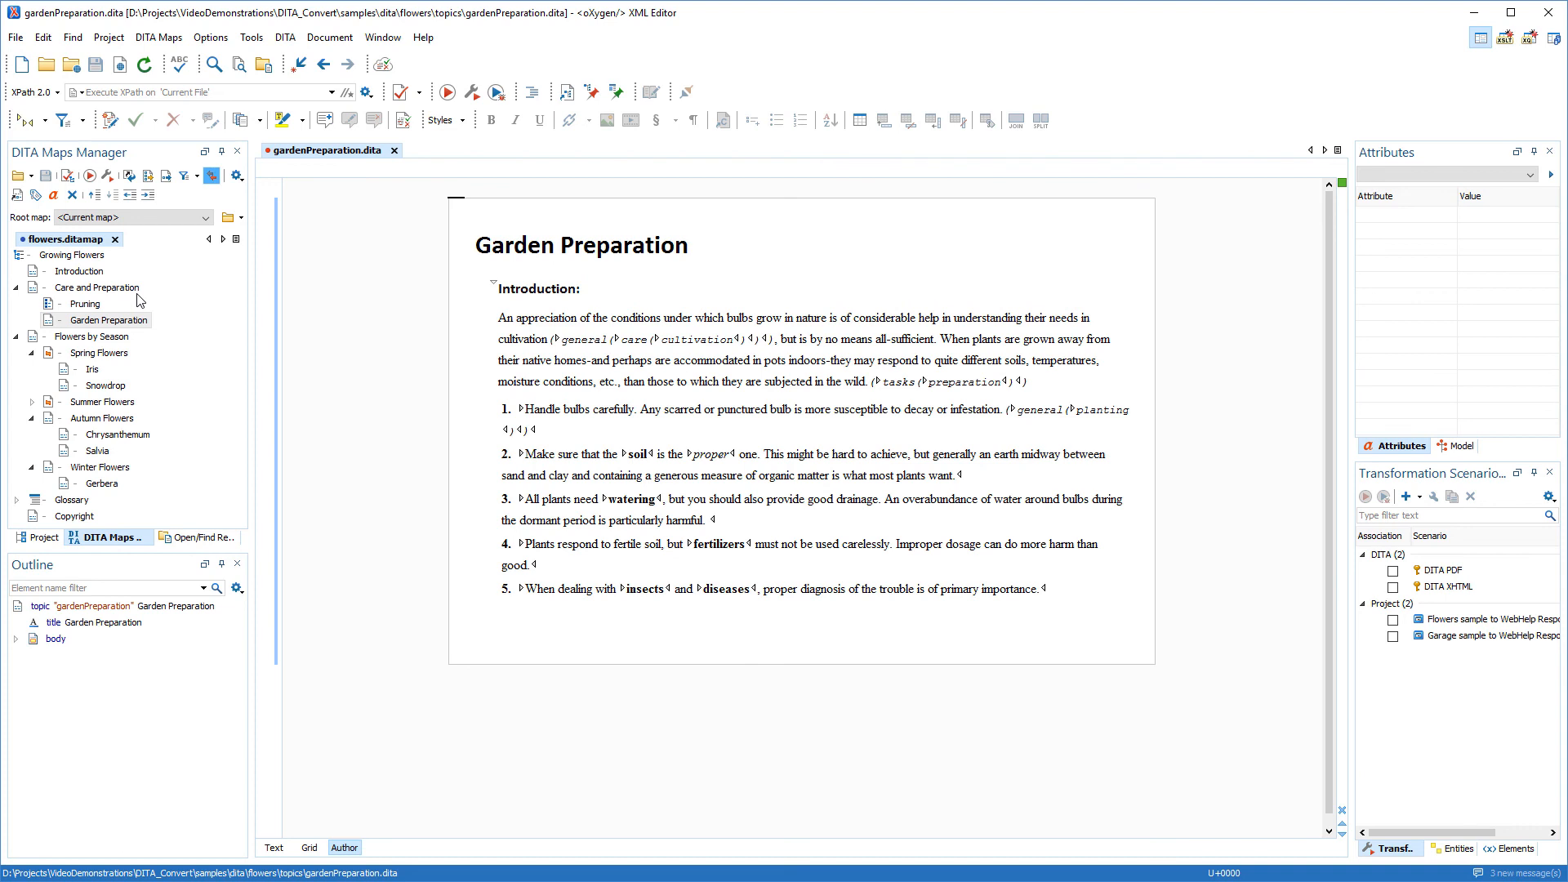
Step: Select Care and Preparation, Pruning and Flowers by Season together and view the refactoring conversions available for them
left_click(126, 290)
left_click(86, 304, "ctrl")
left_click(93, 338, "ctrl")
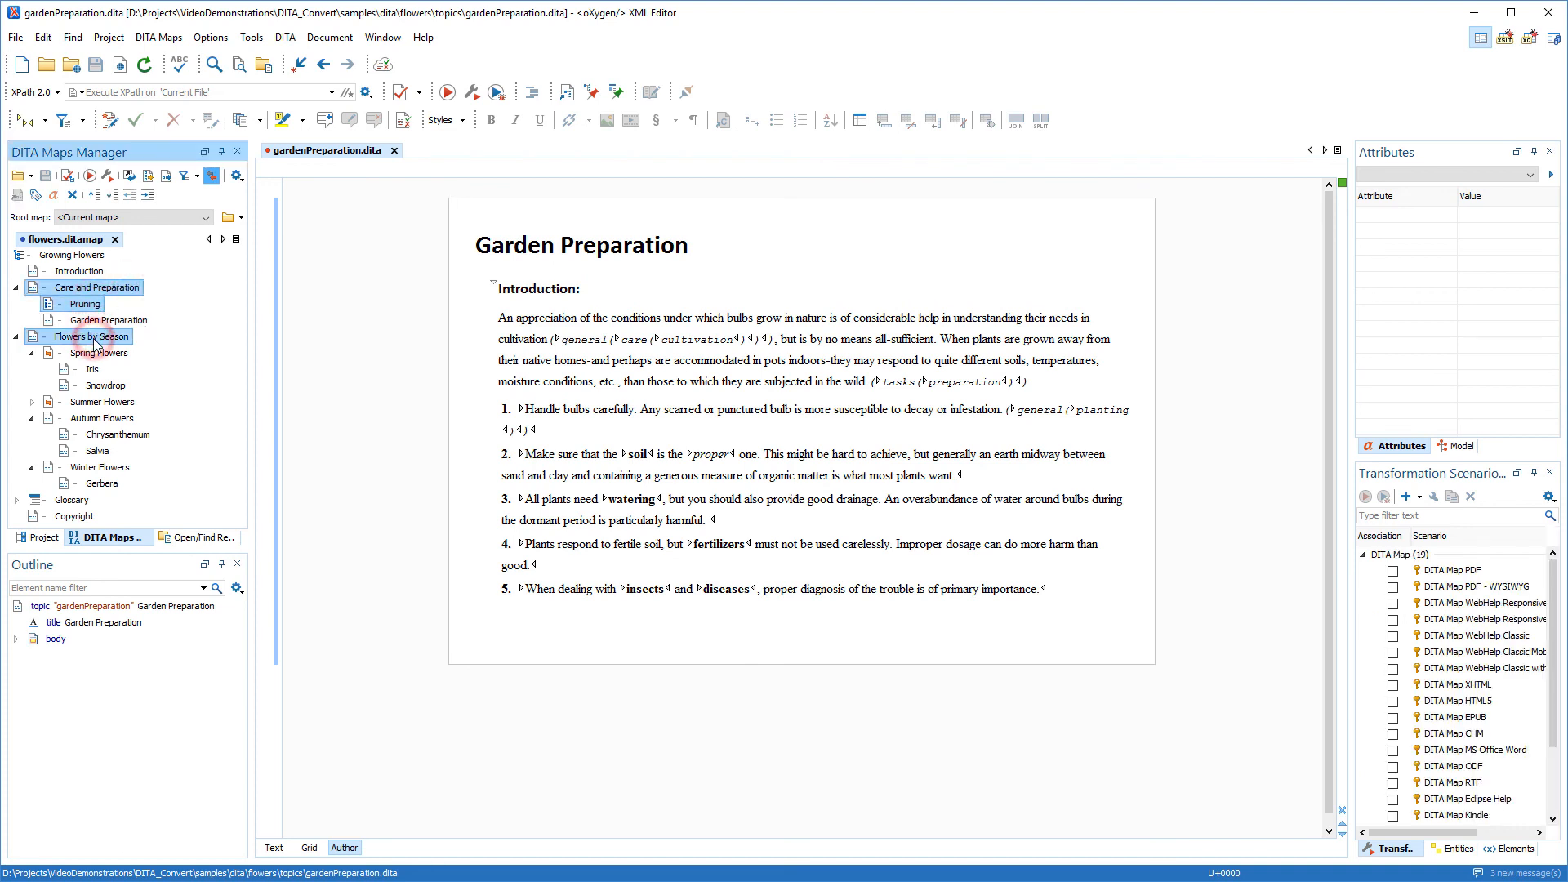
right_click(95, 343)
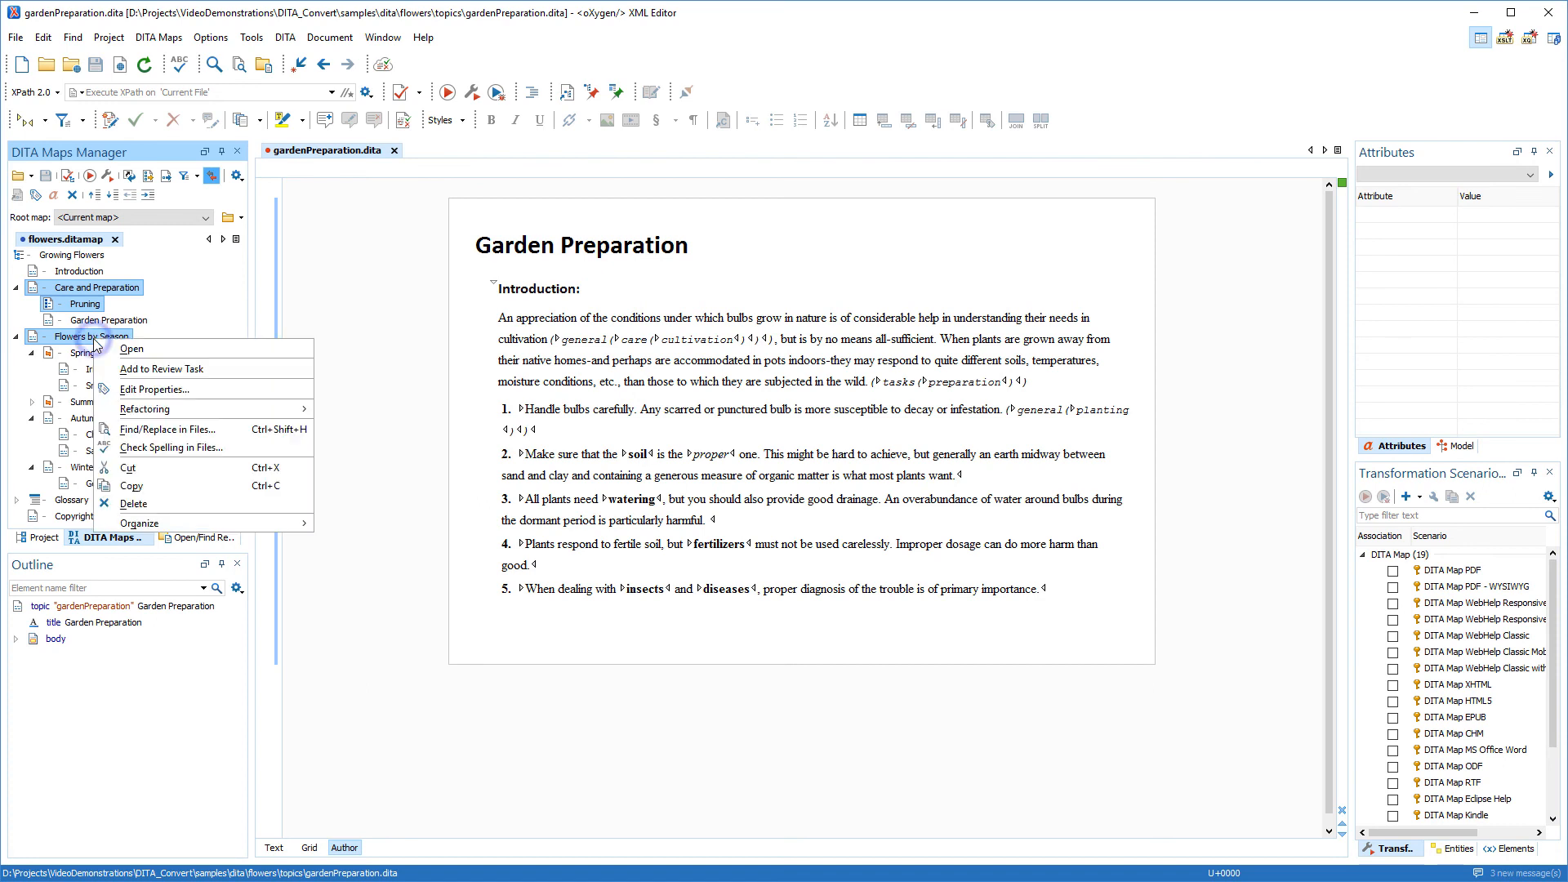
mouse_move(140, 408)
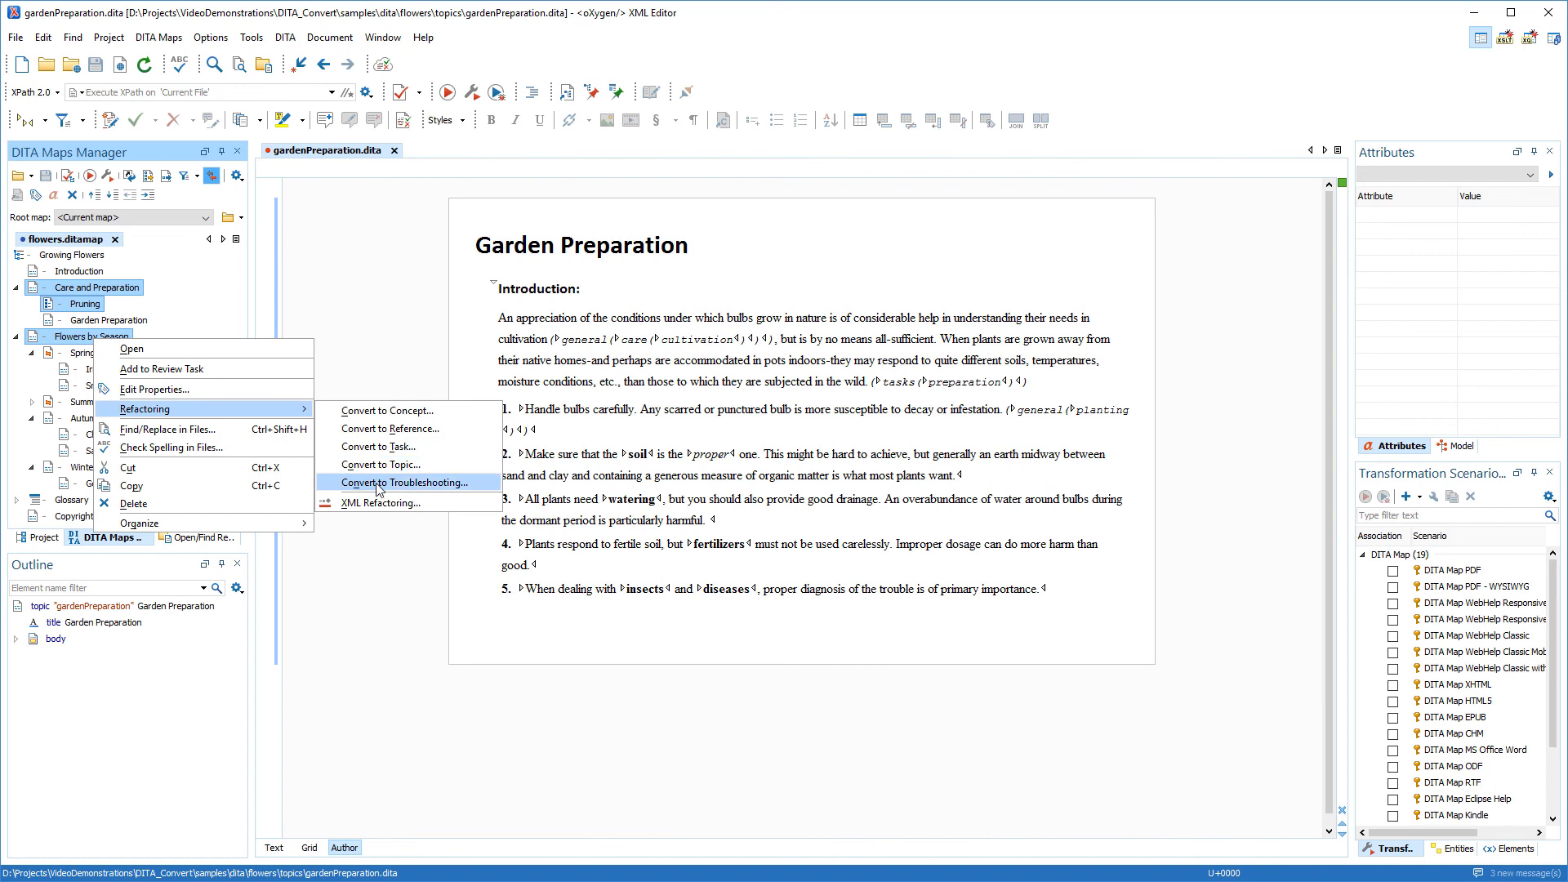
left_click(370, 537)
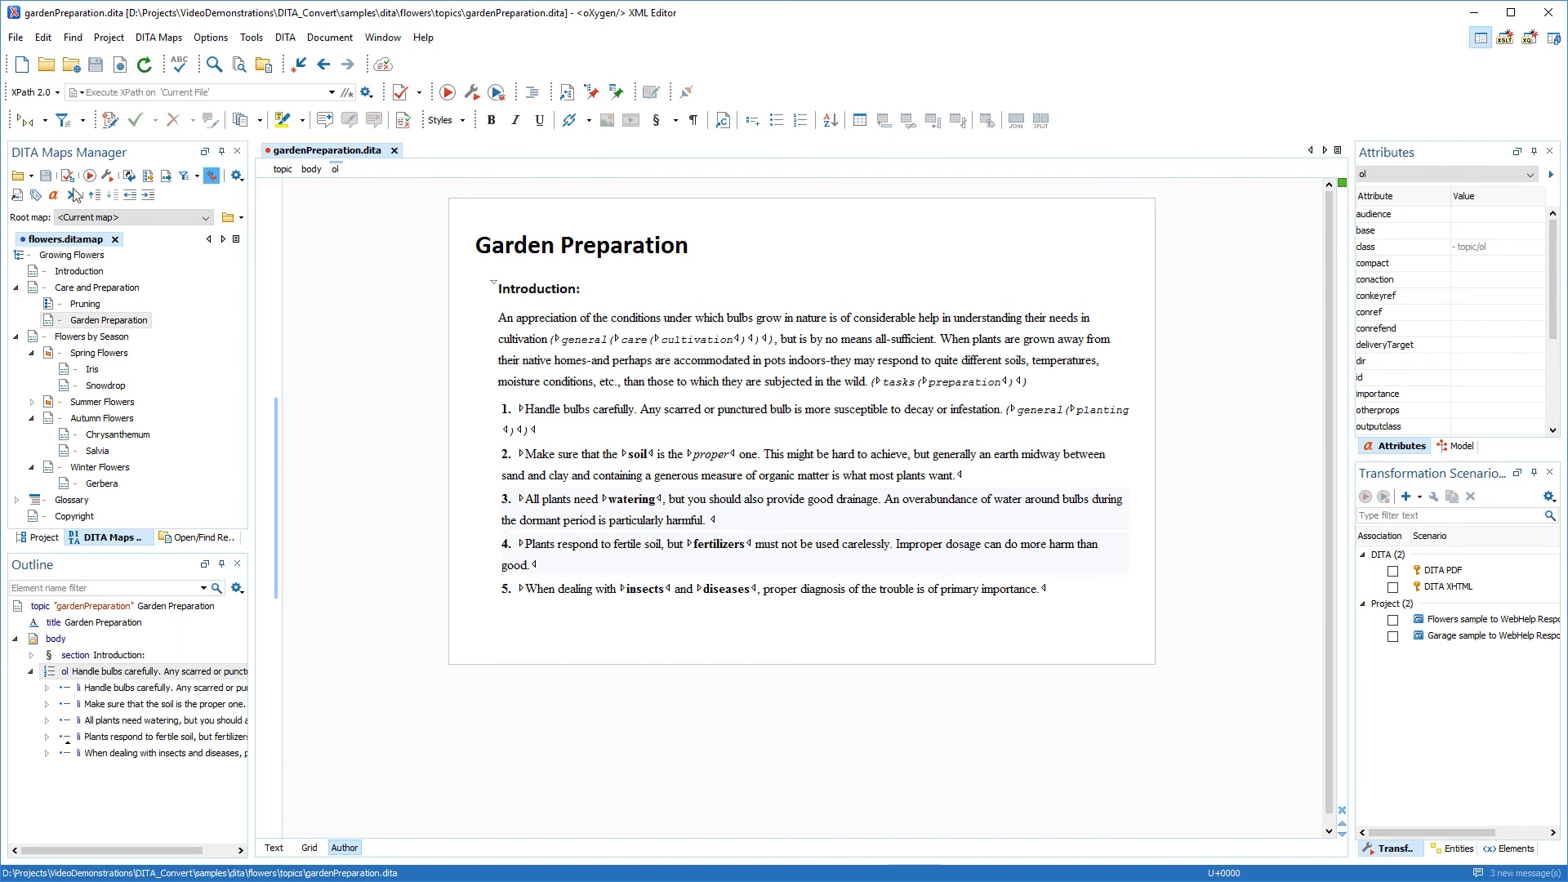
Step: Display full tags in the Garden Preparation topic and start the Convert to Task refactoring on it
left_click(39, 123)
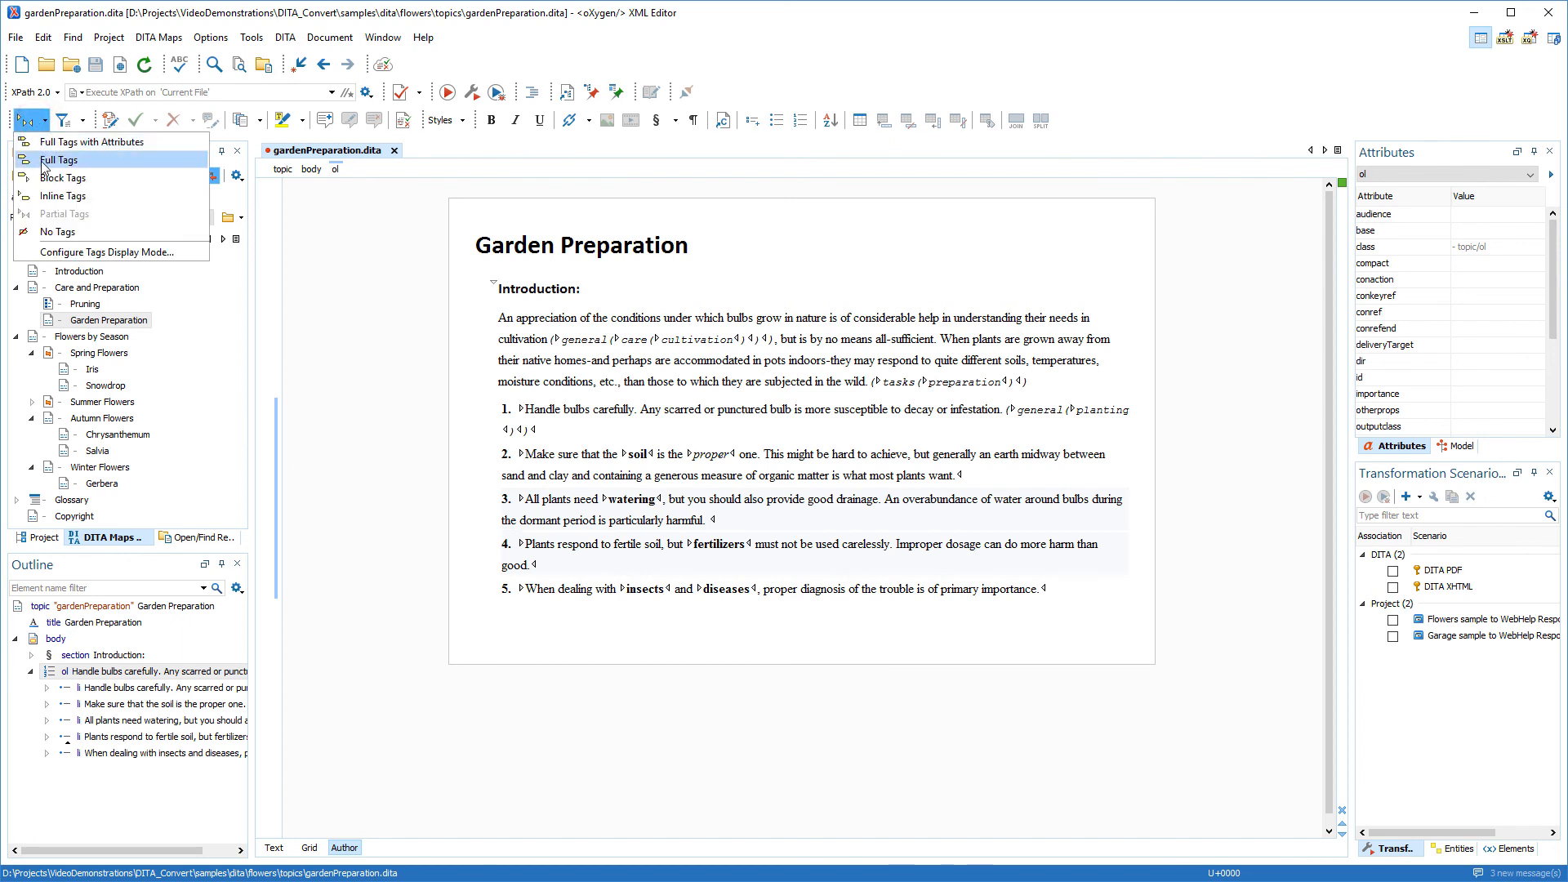
left_click(43, 163)
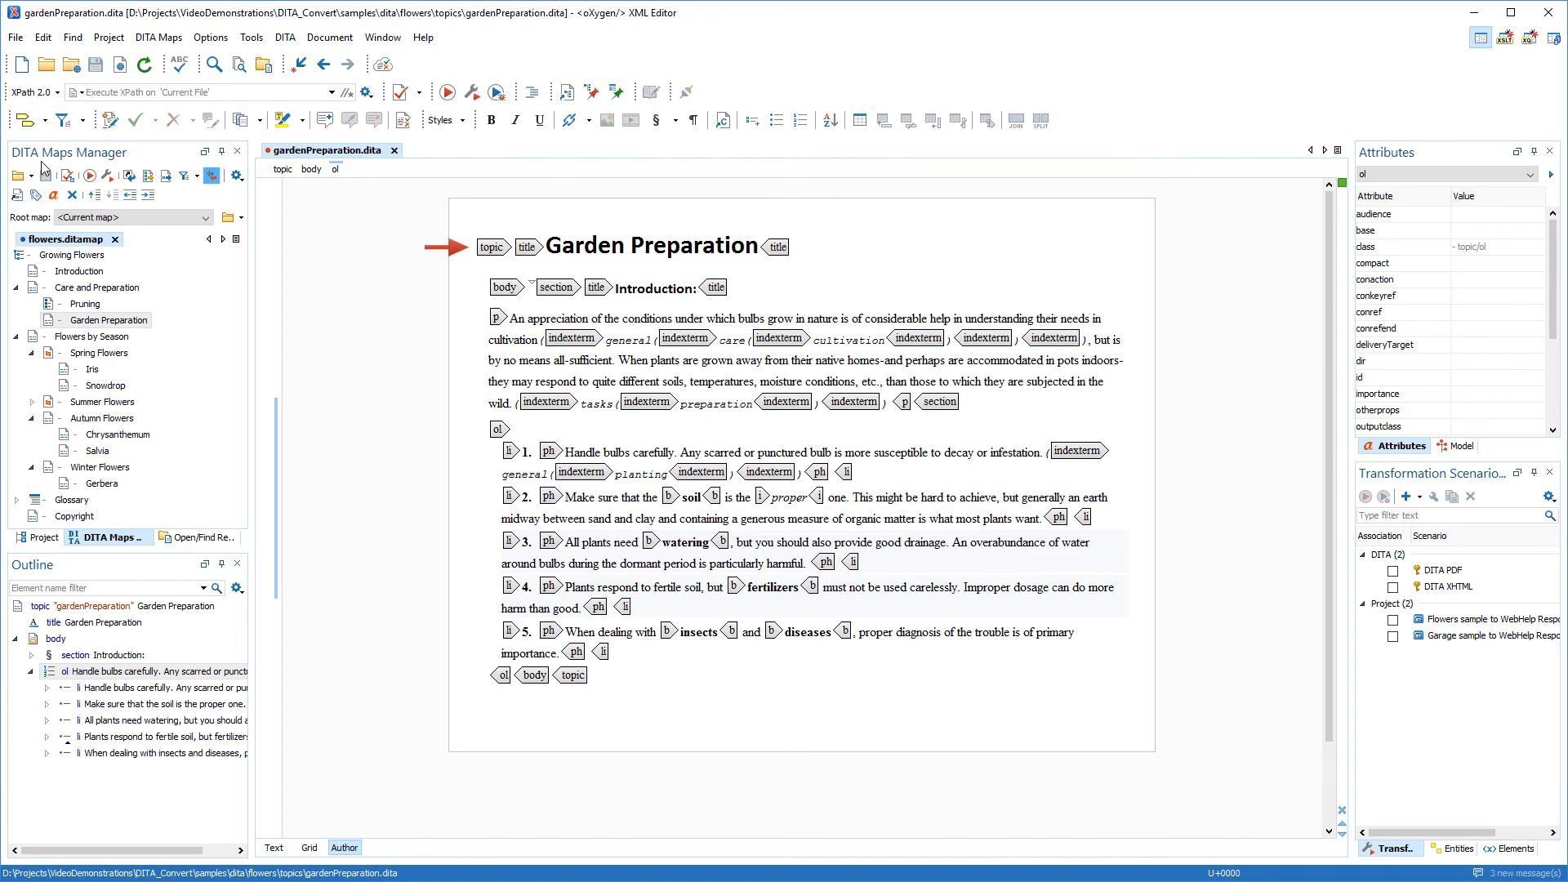
right_click(905, 240)
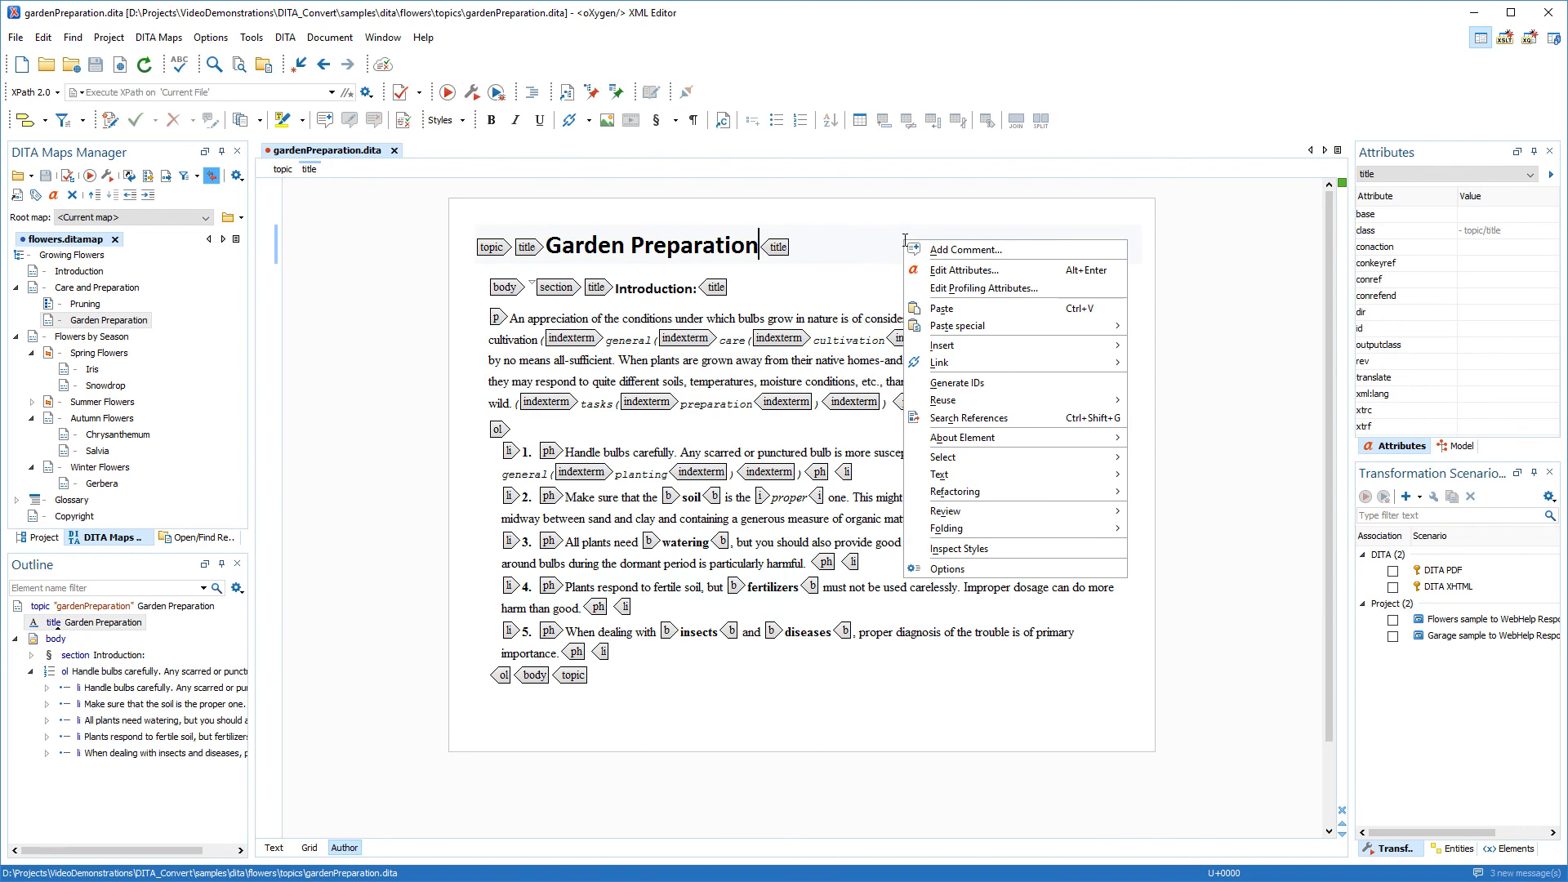
mouse_move(978, 495)
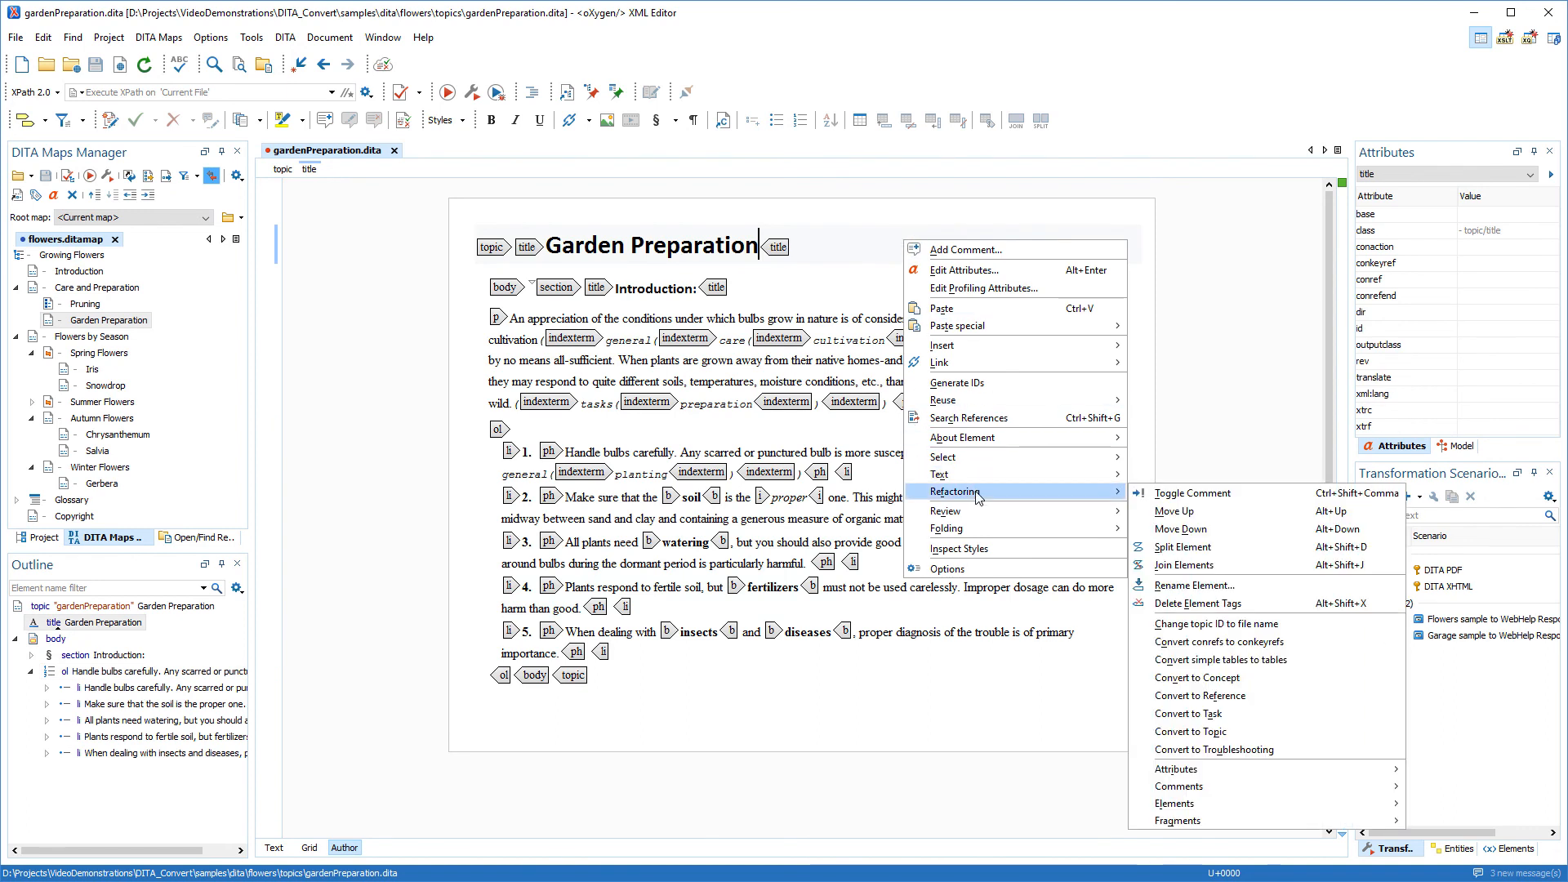
left_click(1215, 714)
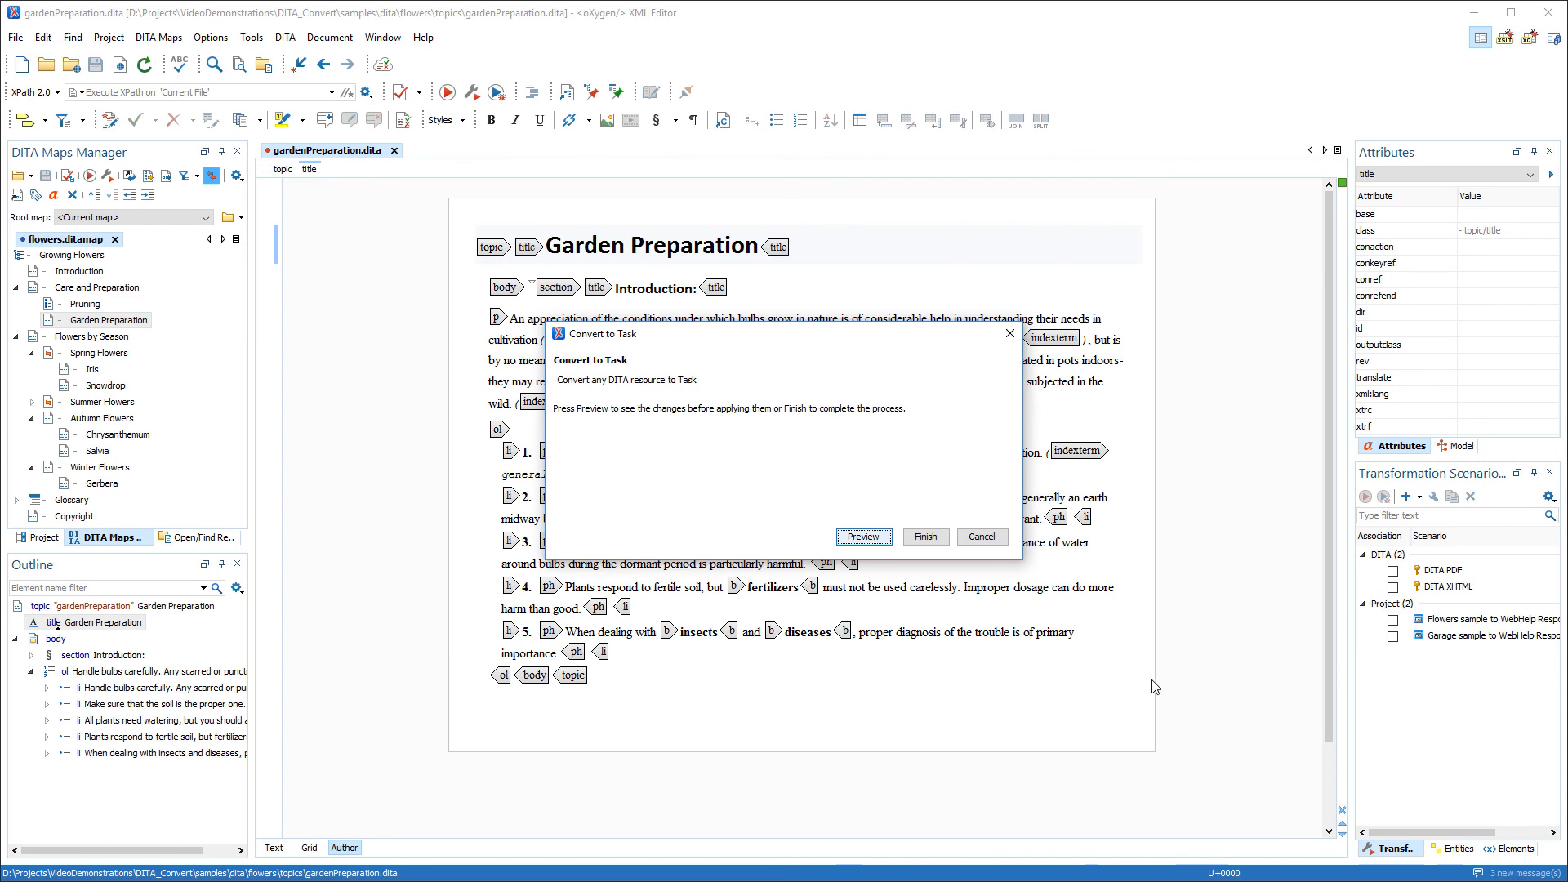
Step: Apply the Task conversion after previewing its changes in gardenPreparation.dita, and set the tags display back to Partial Tags
left_click(864, 537)
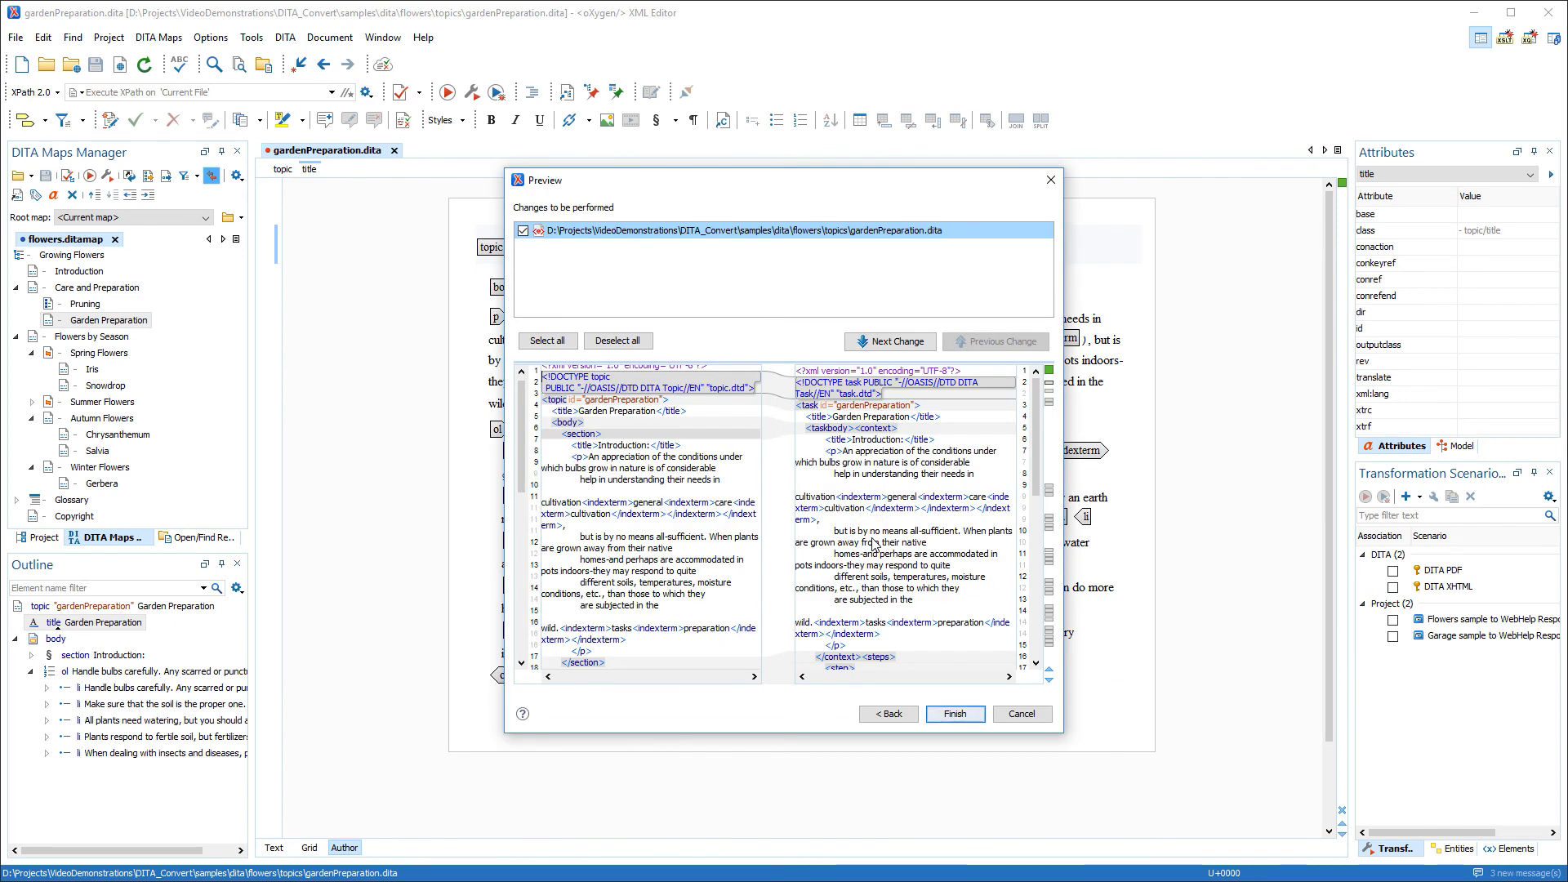
left_click_drag(1035, 477, 1026, 562)
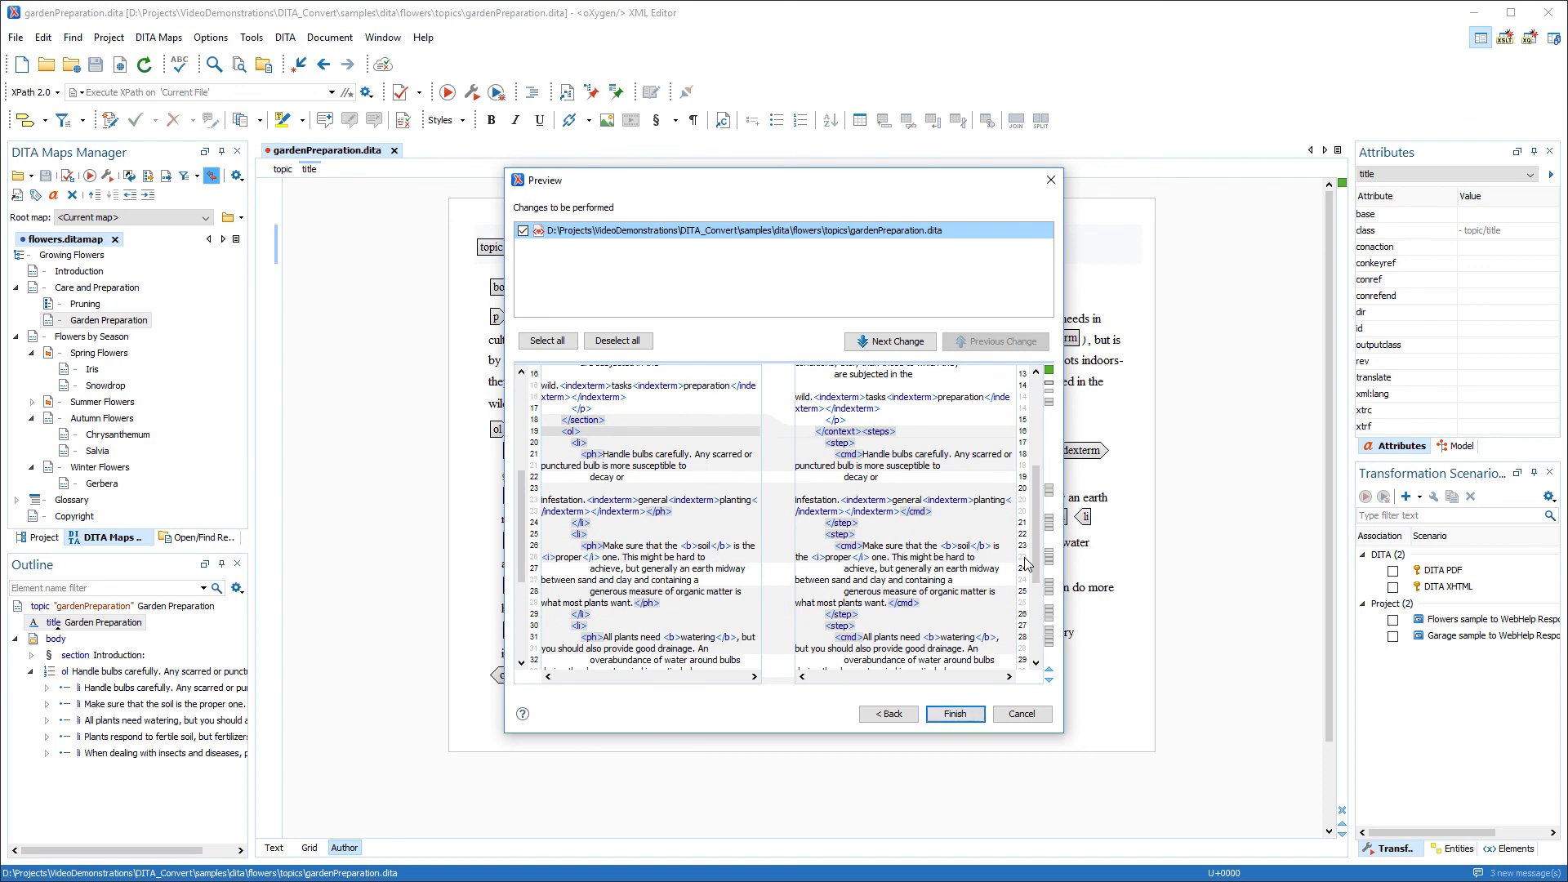
left_click(955, 714)
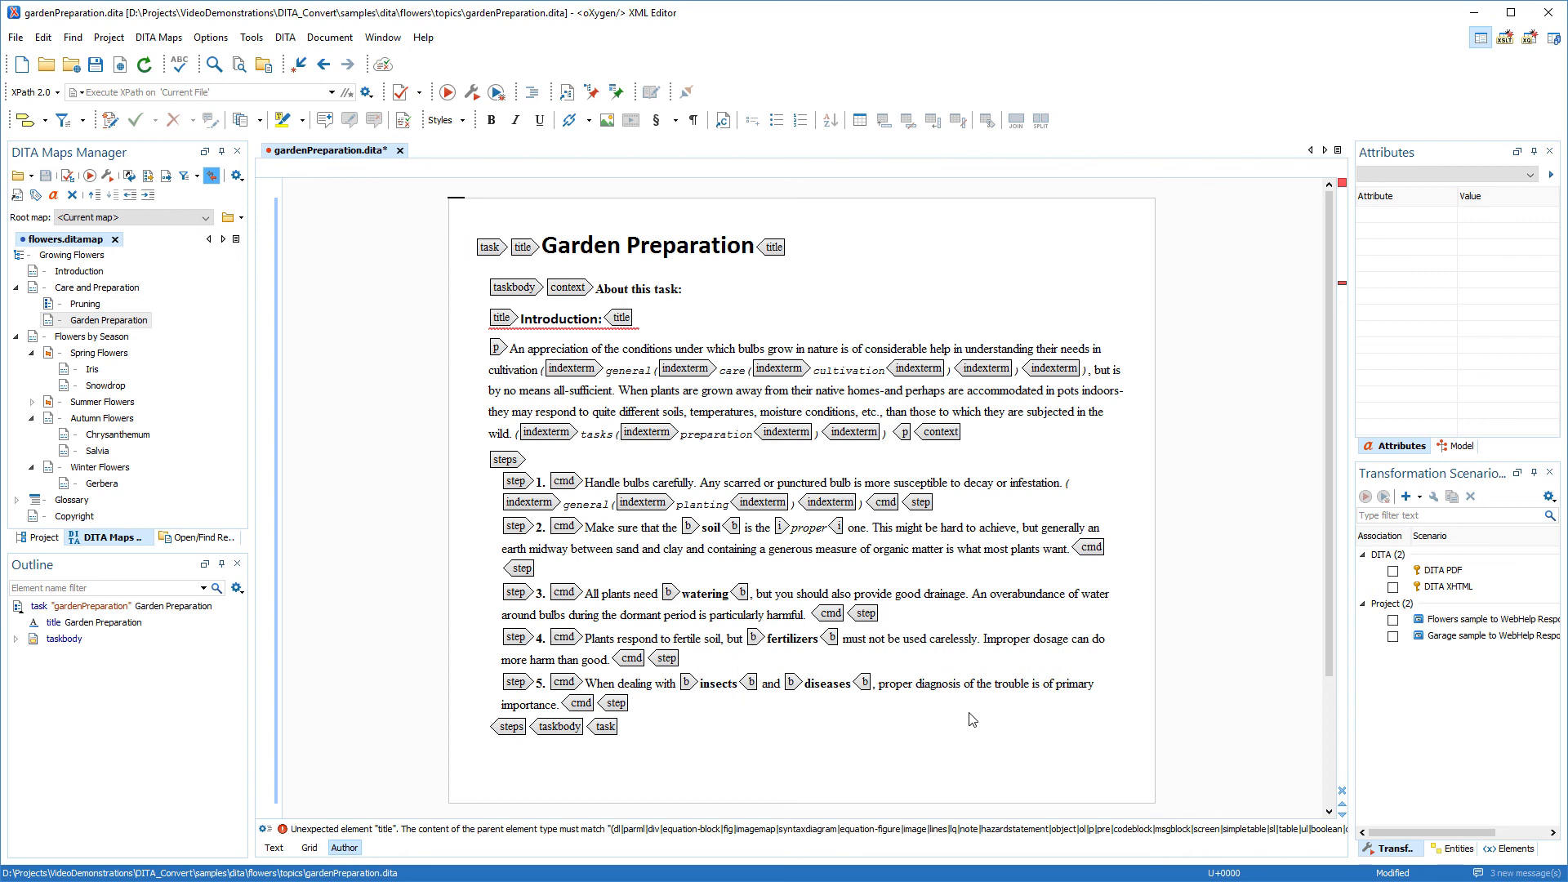
left_click(44, 121)
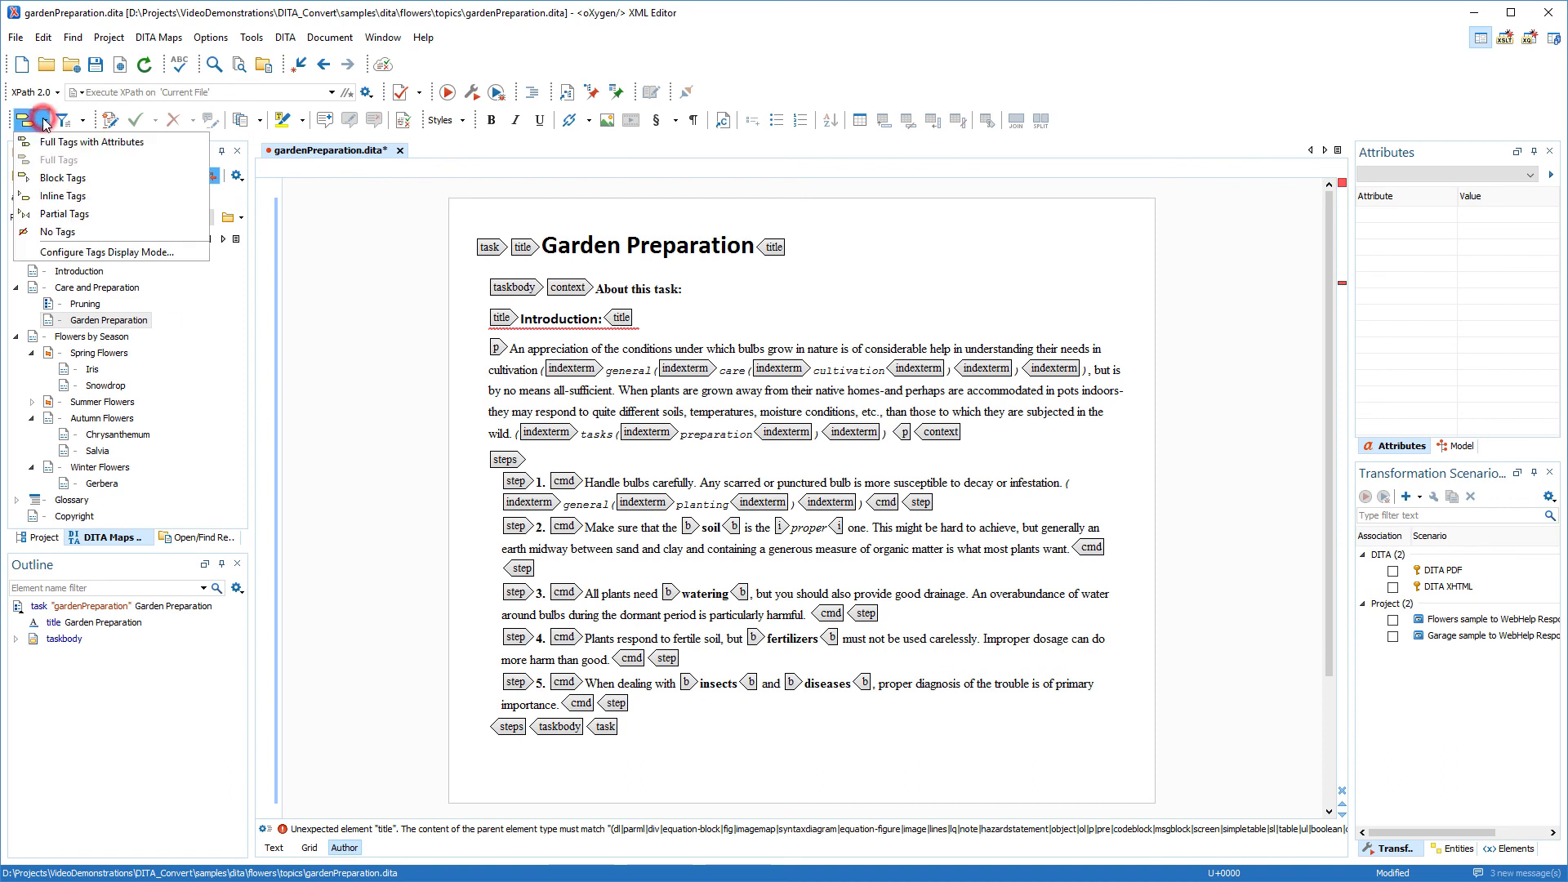
left_click(41, 211)
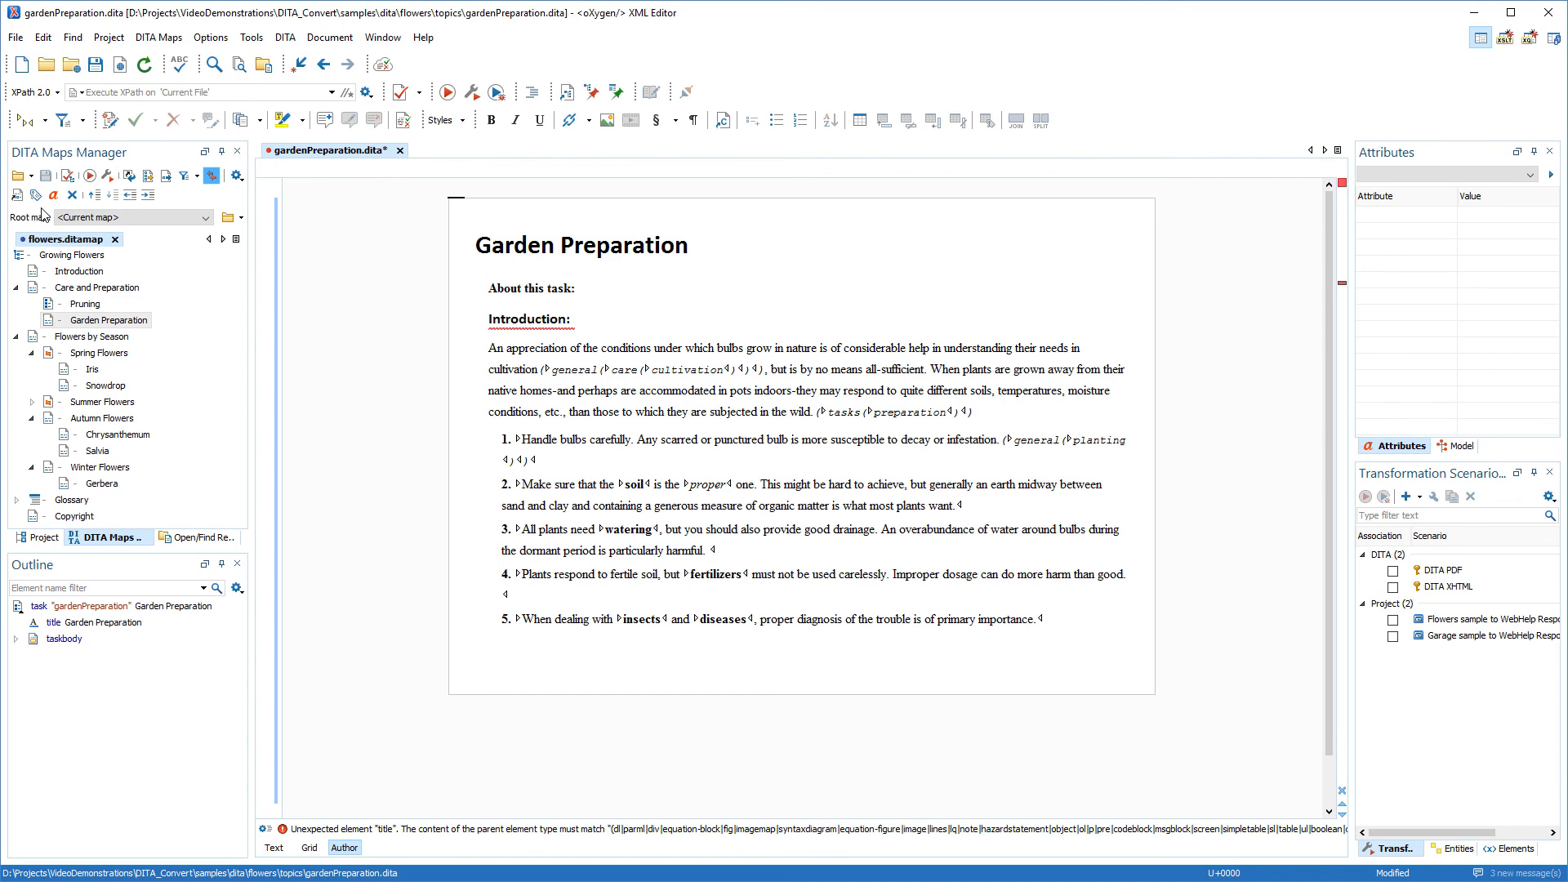
Step: Remove the invalid title element "Introduction:" from the task context using its quick fix, and save the topic
left_click(523, 322)
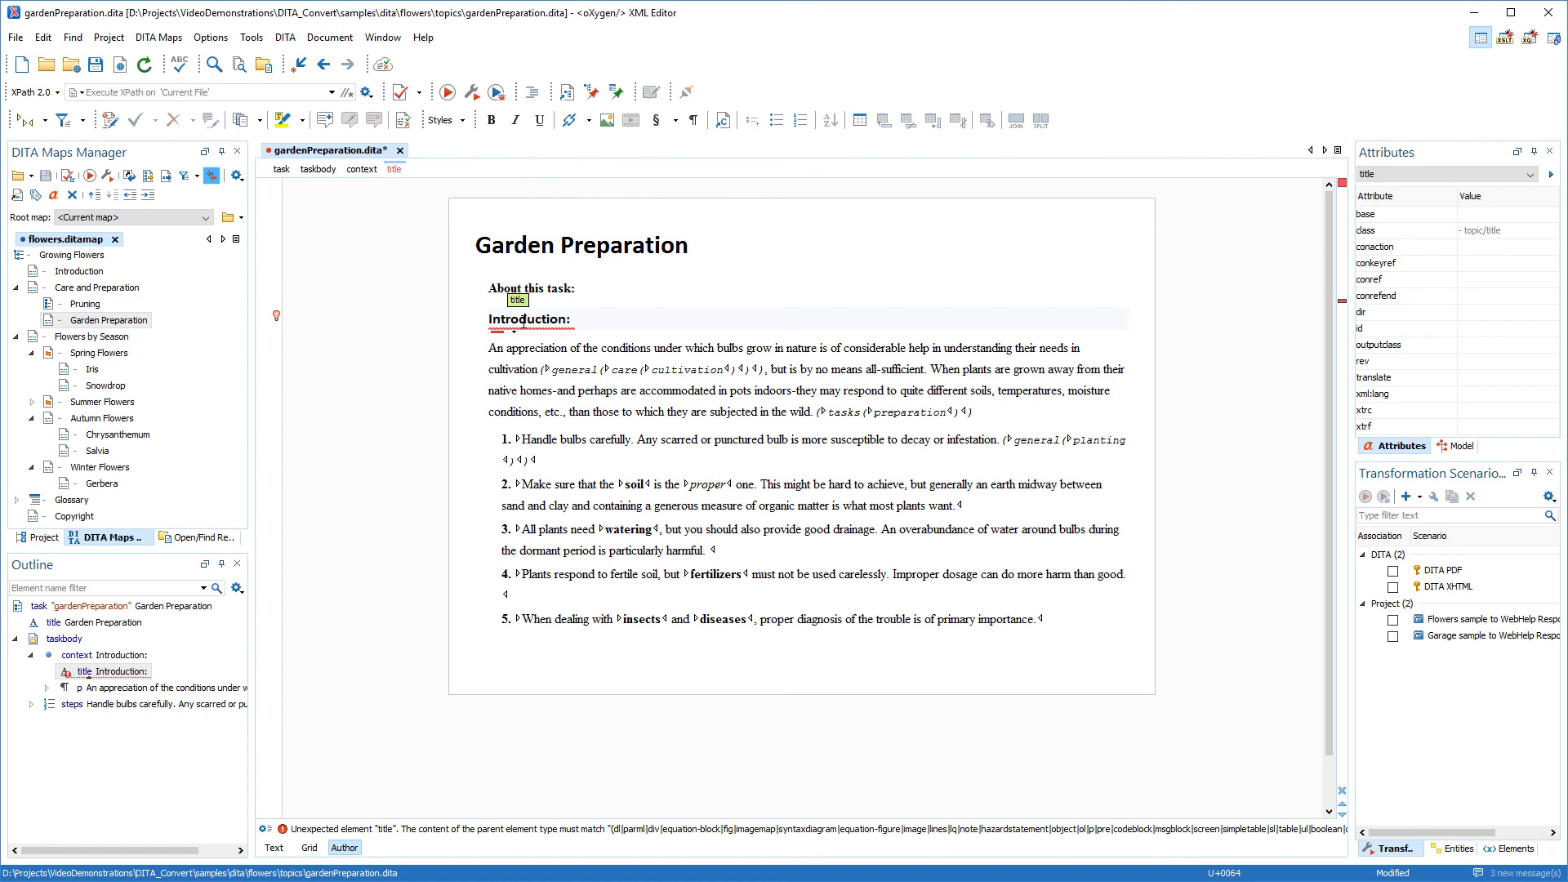
left_click(279, 321)
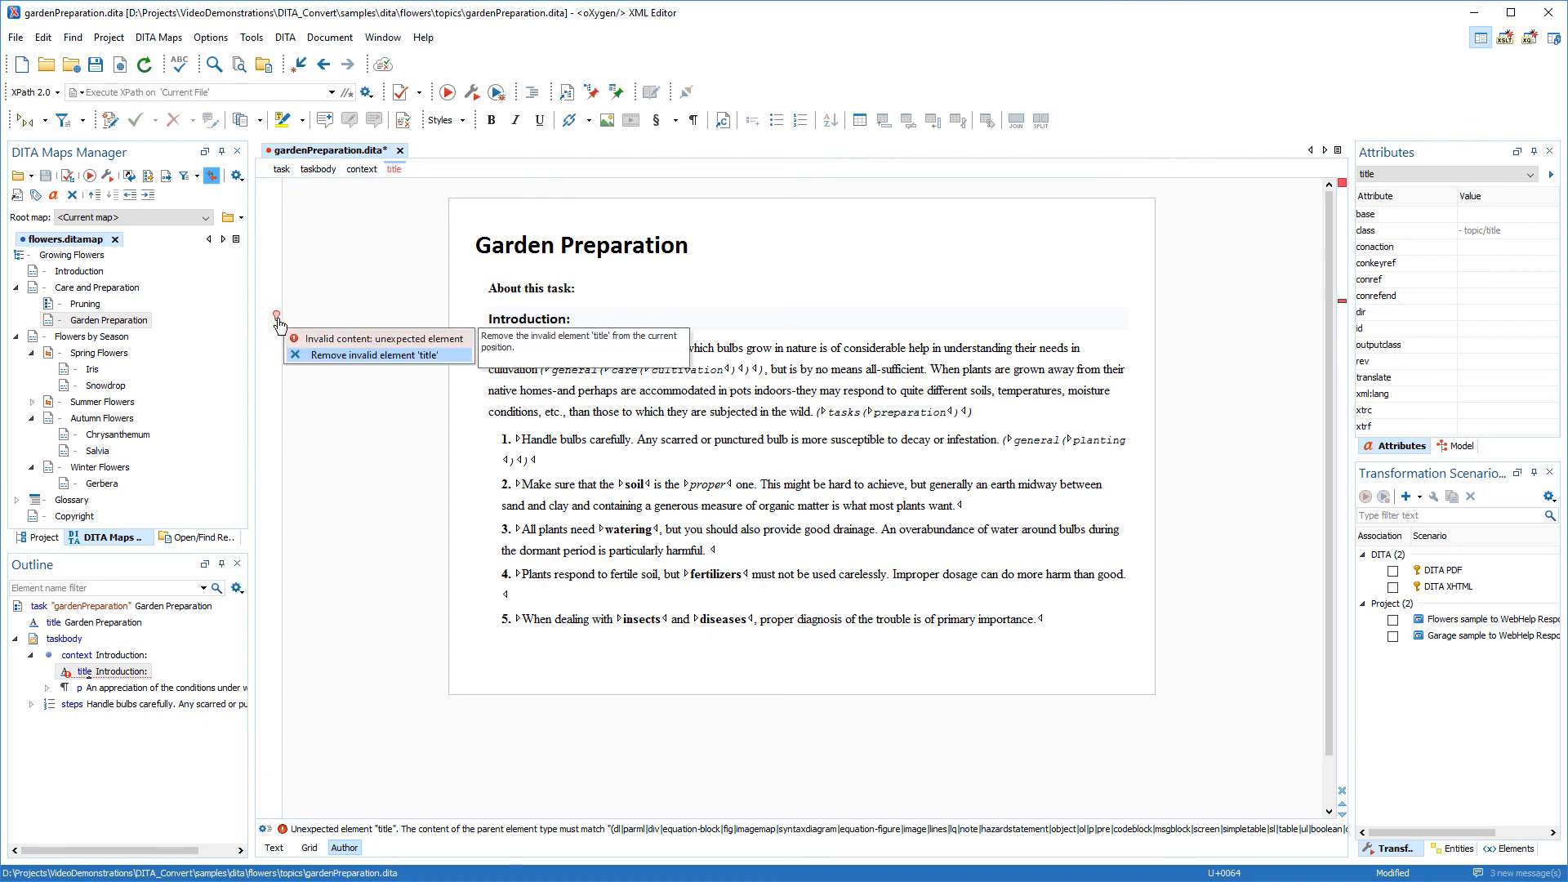
left_click(319, 354)
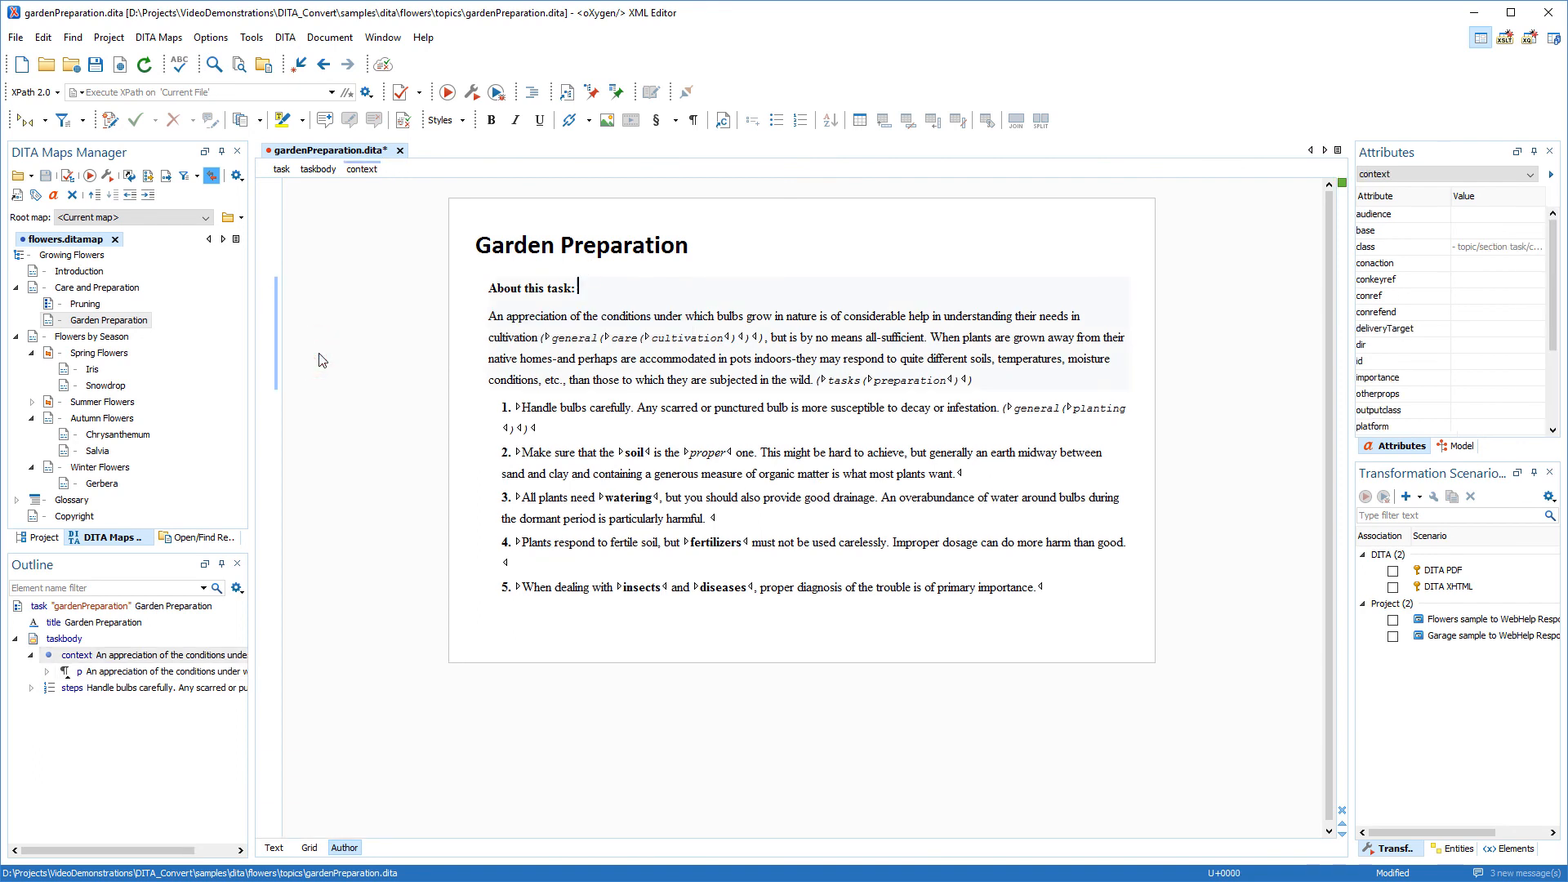
left_click(94, 66)
left_click(94, 64)
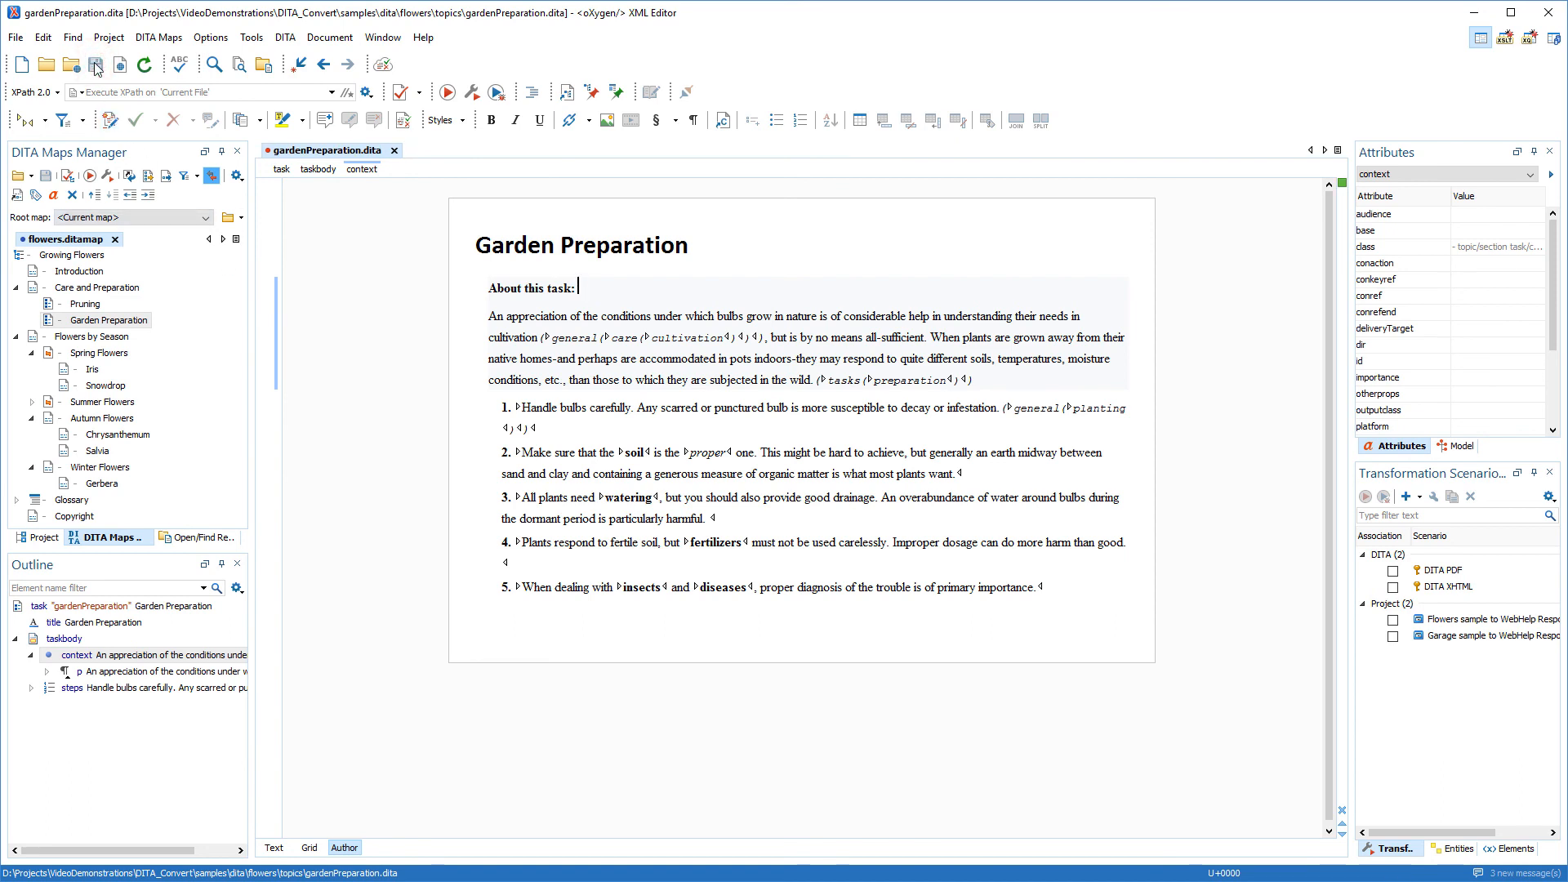